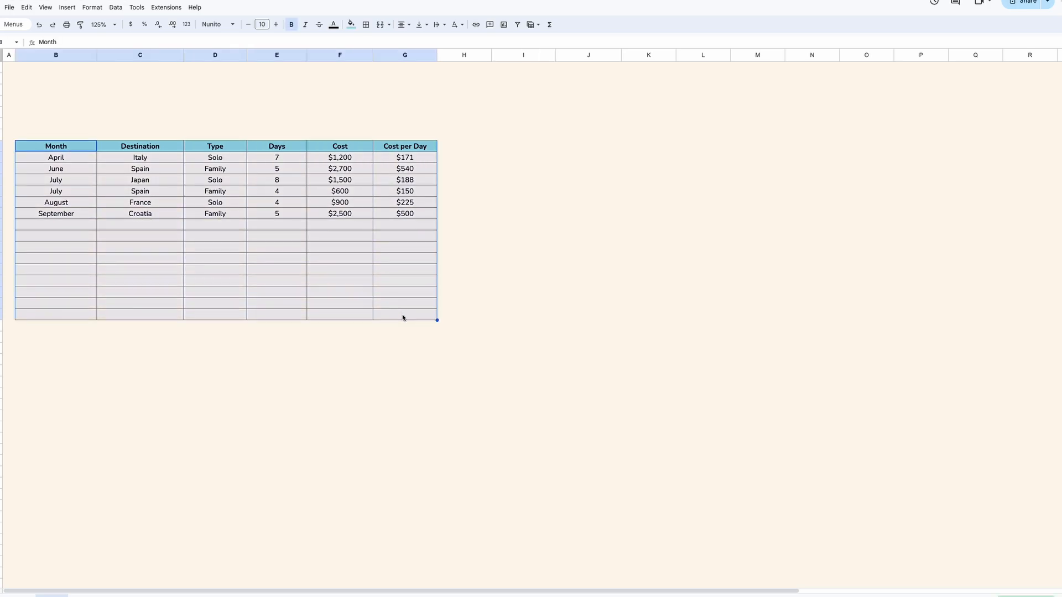
# Step: Look over the trip table's Month, Destination, Type, Days, Cost and Cost per Day columns
pyautogui.moveTo(79, 145); pyautogui.dragTo(85, 207)
pyautogui.moveTo(154, 148); pyautogui.dragTo(159, 210)
pyautogui.moveTo(216, 148); pyautogui.dragTo(231, 215)
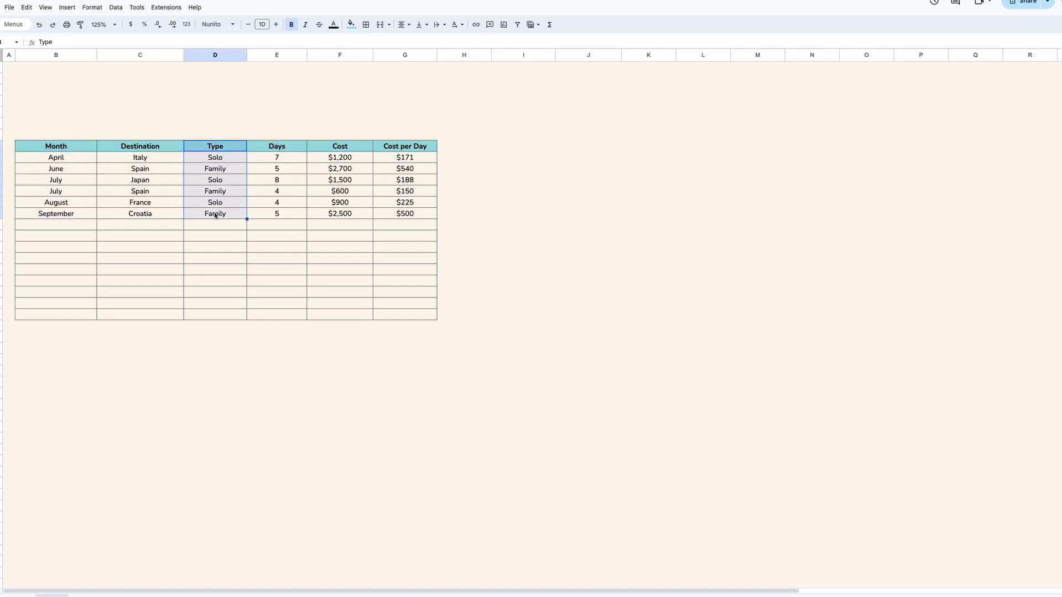
pyautogui.click(232, 213)
pyautogui.moveTo(277, 146); pyautogui.dragTo(286, 215)
pyautogui.moveTo(353, 148); pyautogui.dragTo(348, 217)
pyautogui.moveTo(403, 147); pyautogui.dragTo(410, 218)
# Step: Enter the function name SUM in cell K9, beside the trip table
pyautogui.click(524, 157)
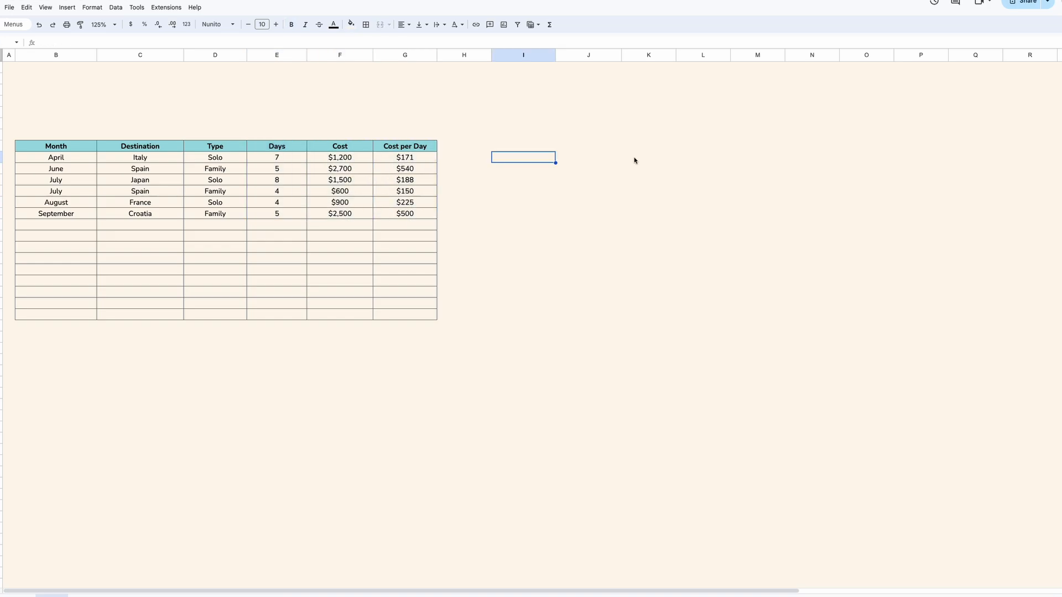
pyautogui.click(635, 161)
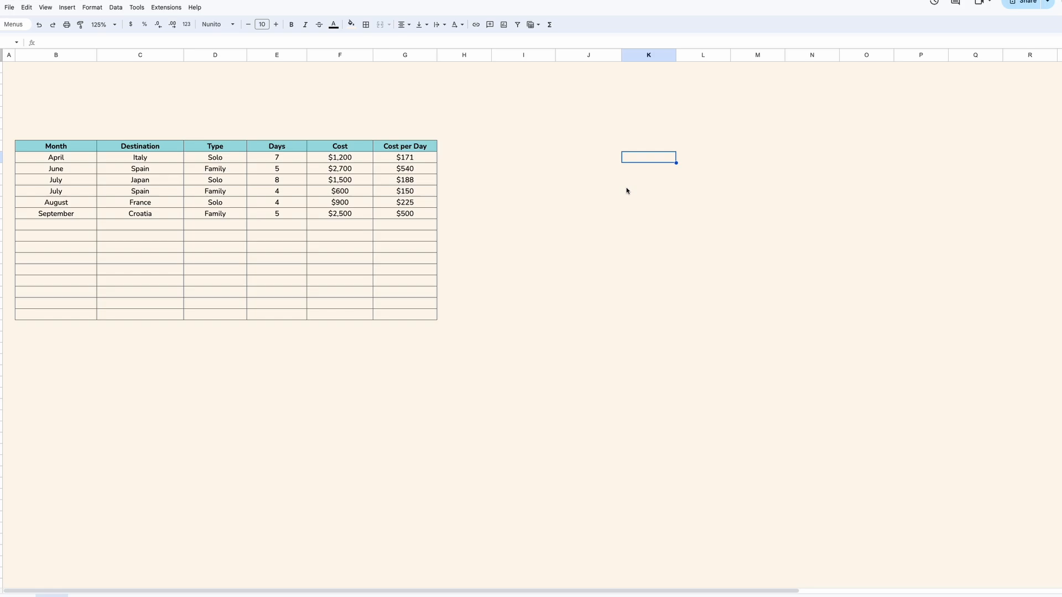
pyautogui.write('SUM')
pyautogui.press('Return')
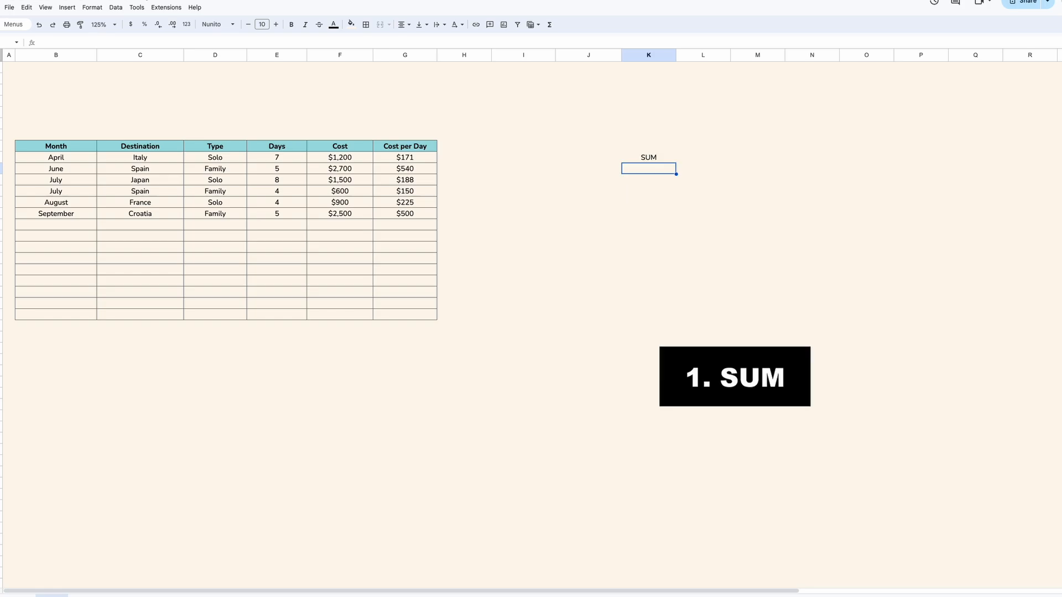
# Step: Label cell I9 "Total Cost" for the sum of the Cost column
pyautogui.click(513, 161)
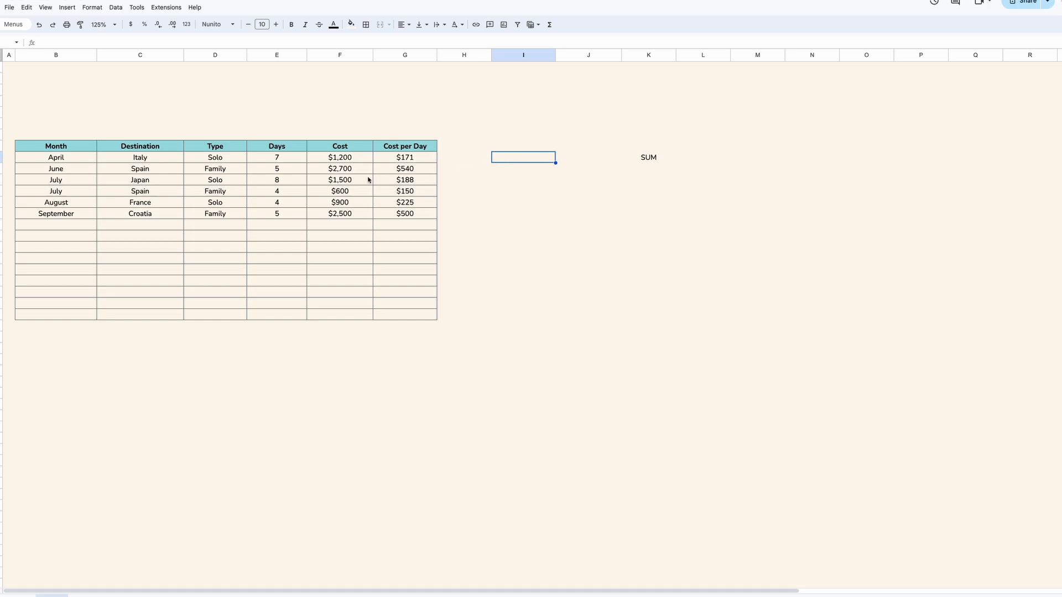
pyautogui.moveTo(330, 158); pyautogui.dragTo(337, 223)
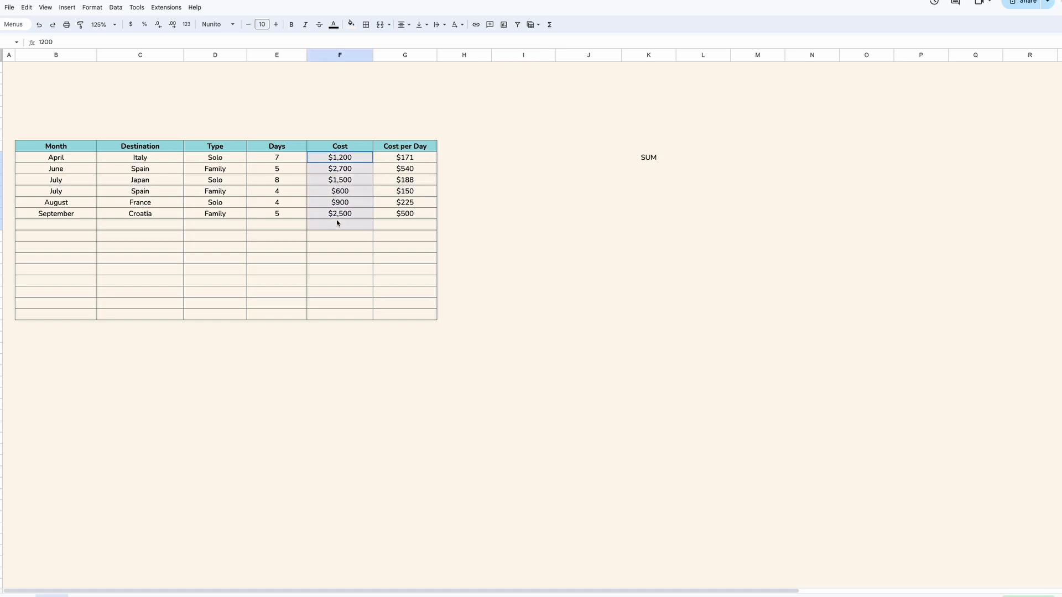
pyautogui.click(505, 158)
pyautogui.write('Total Cost')
pyautogui.press('Return')
# Step: Begin a SUM formula in J9 over the whole Cost column, F9:F23
pyautogui.click(588, 158)
pyautogui.write('=SUM')
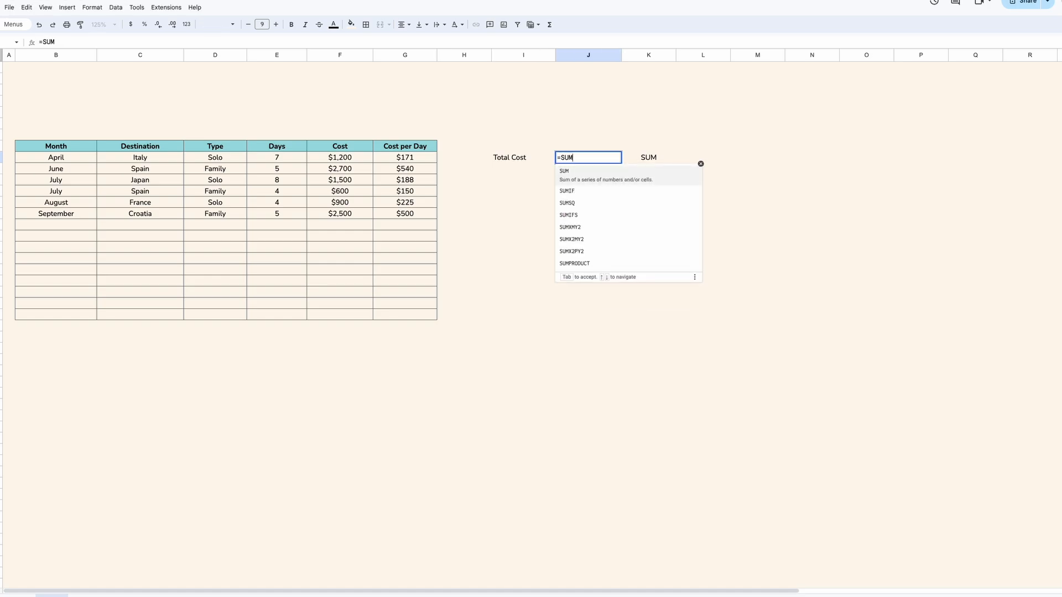
pyautogui.click(571, 172)
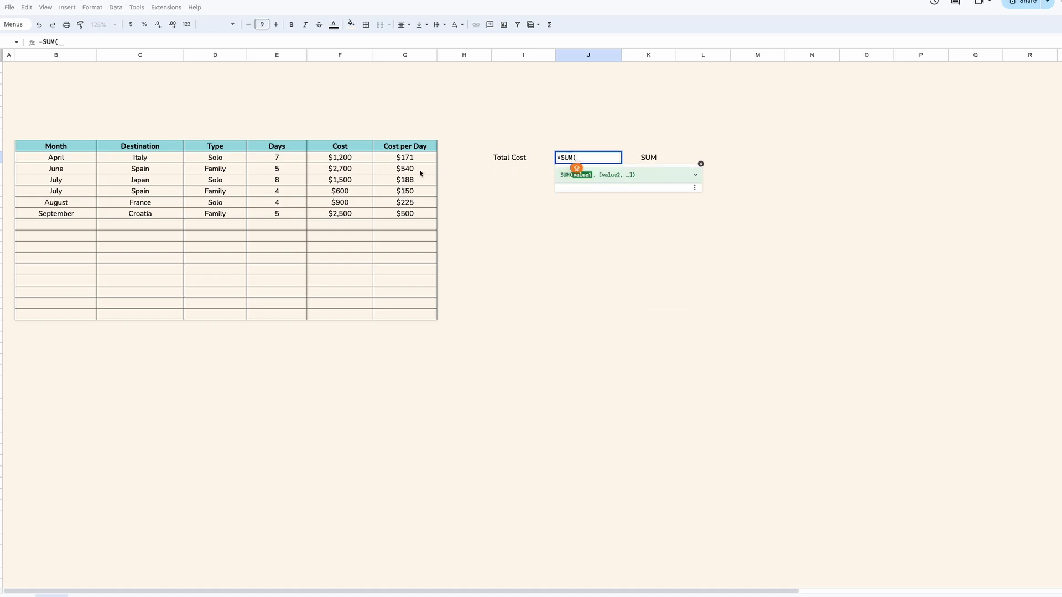
pyautogui.moveTo(356, 159); pyautogui.dragTo(357, 316)
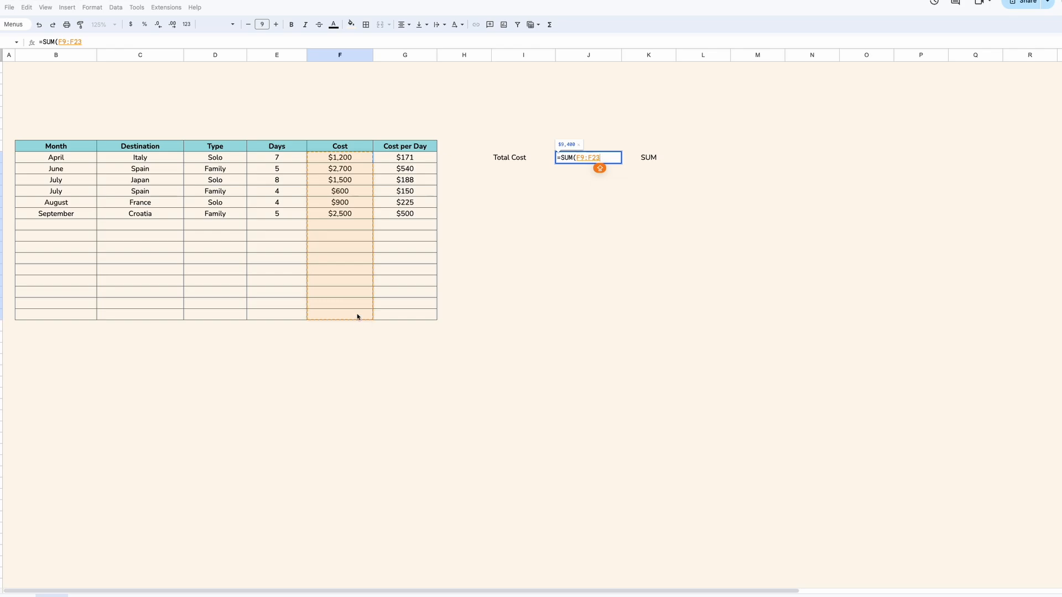
# Step: Make the Cost range absolute and complete the J9 formula as =SUM($F$9:$F$23)
pyautogui.click(577, 158)
pyautogui.press('F4')
pyautogui.press('F4')
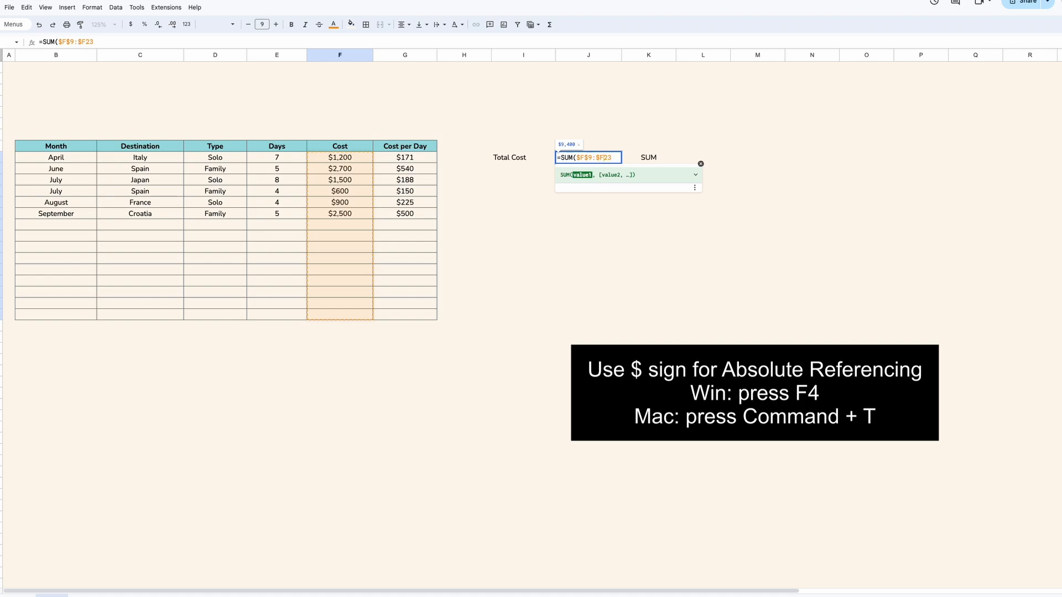
pyautogui.write(')')
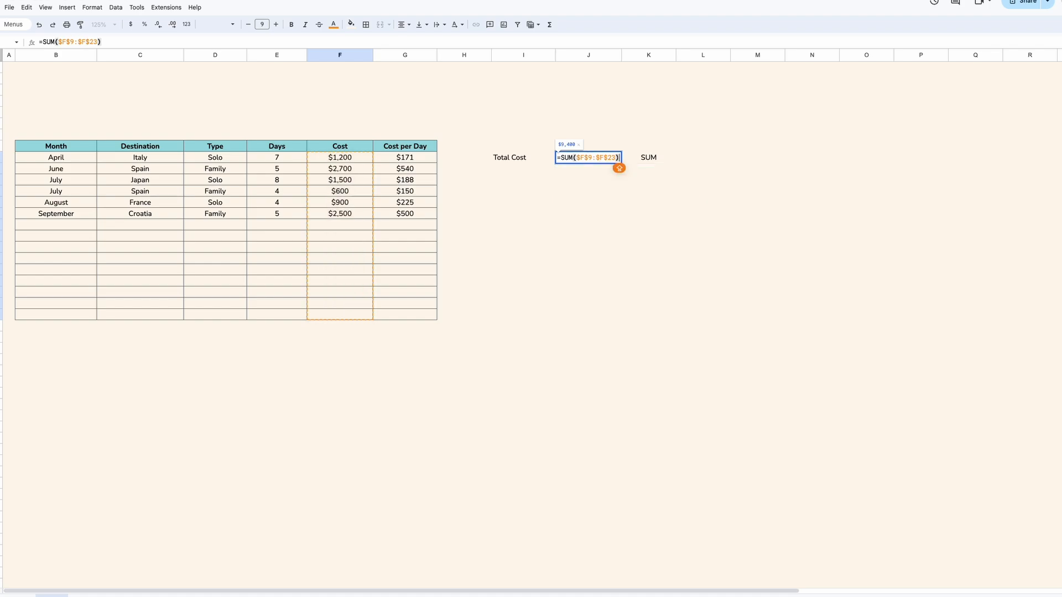
pyautogui.press('Return')
pyautogui.click(588, 158)
pyautogui.moveTo(354, 157); pyautogui.dragTo(352, 318)
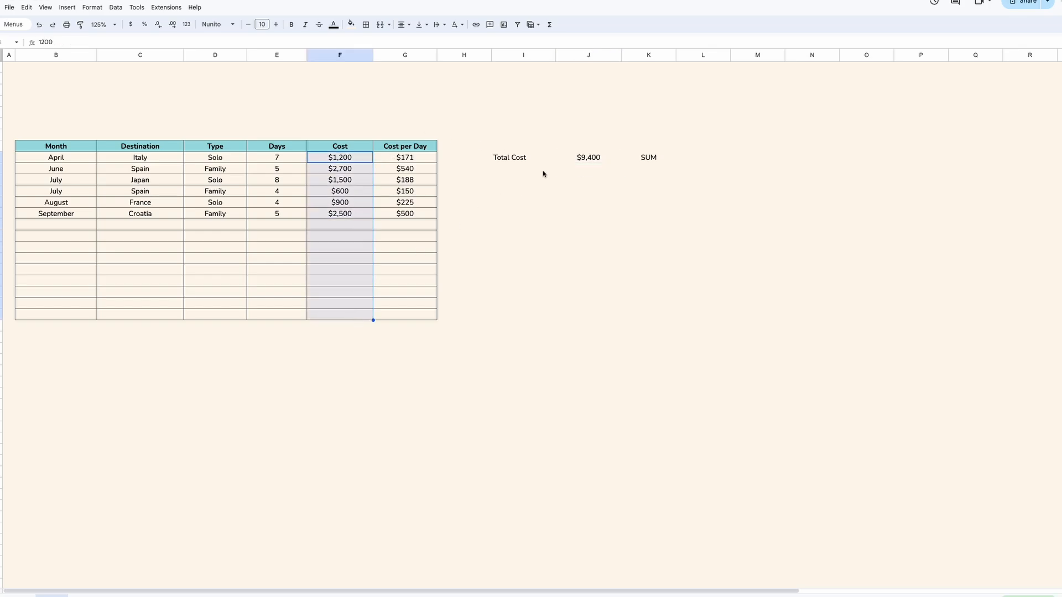
pyautogui.click(576, 159)
# Step: Apply all borders to the Total Cost label and its value in I9:J9
pyautogui.click(512, 161)
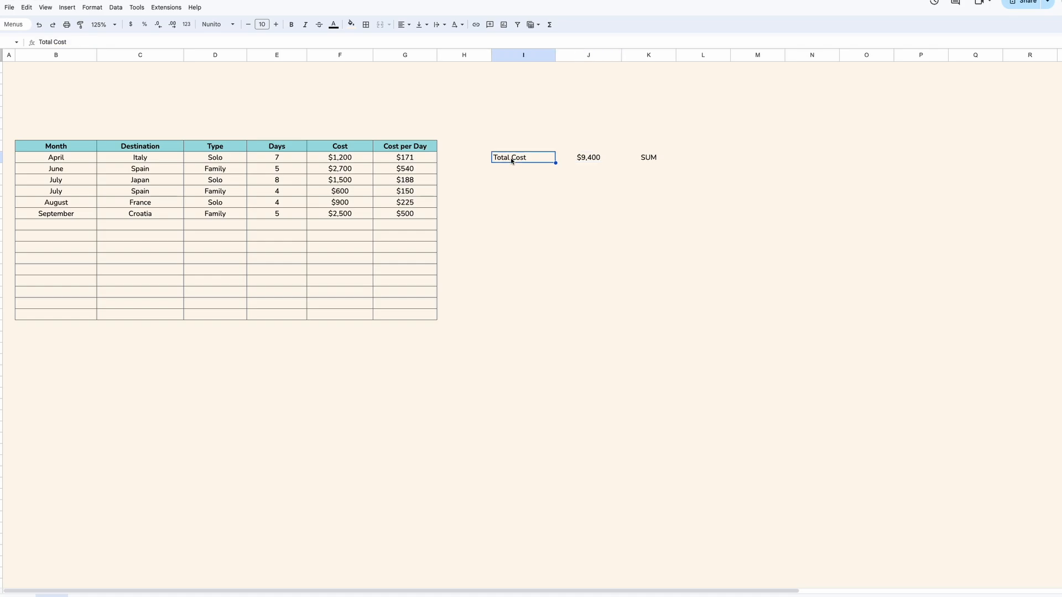
pyautogui.keyDown('shift'); pyautogui.click(576, 158); pyautogui.keyUp('shift')
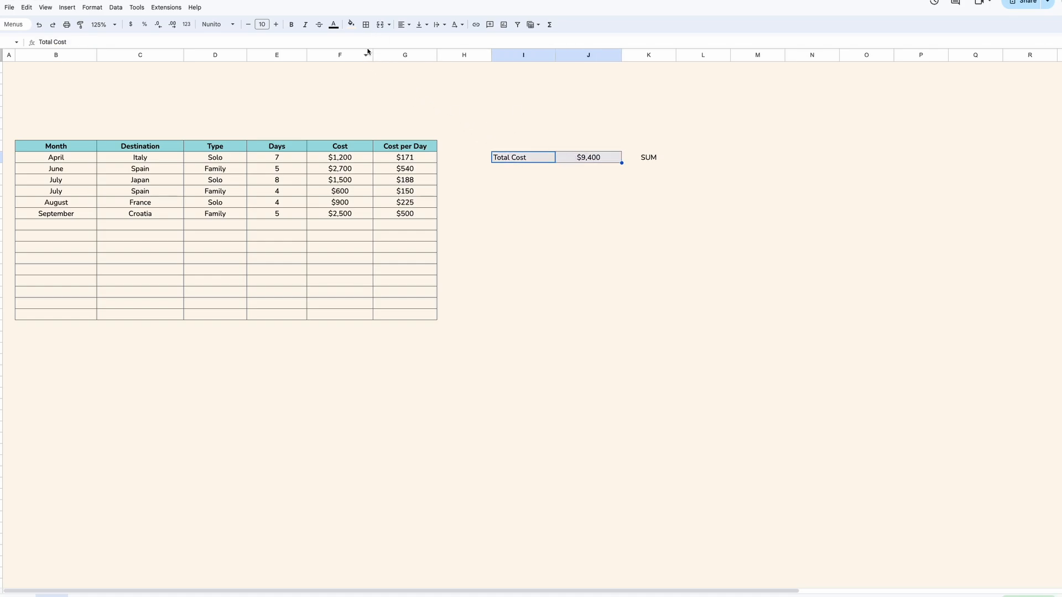
pyautogui.click(365, 25)
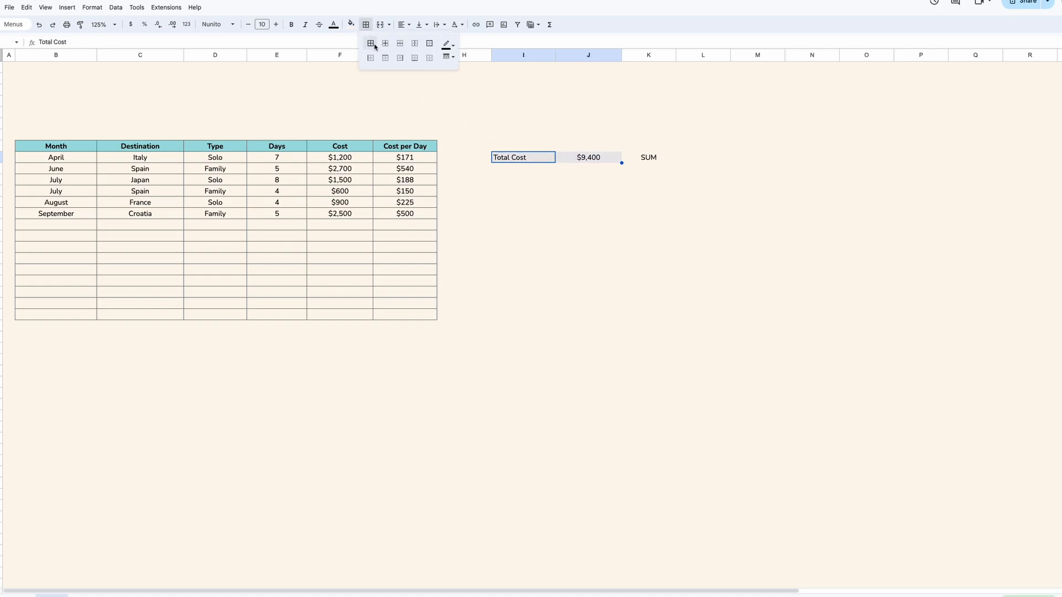
pyautogui.click(526, 145)
# Step: Make the Total Cost label bold and fill its cell with the table header's teal colour
pyautogui.click(525, 160)
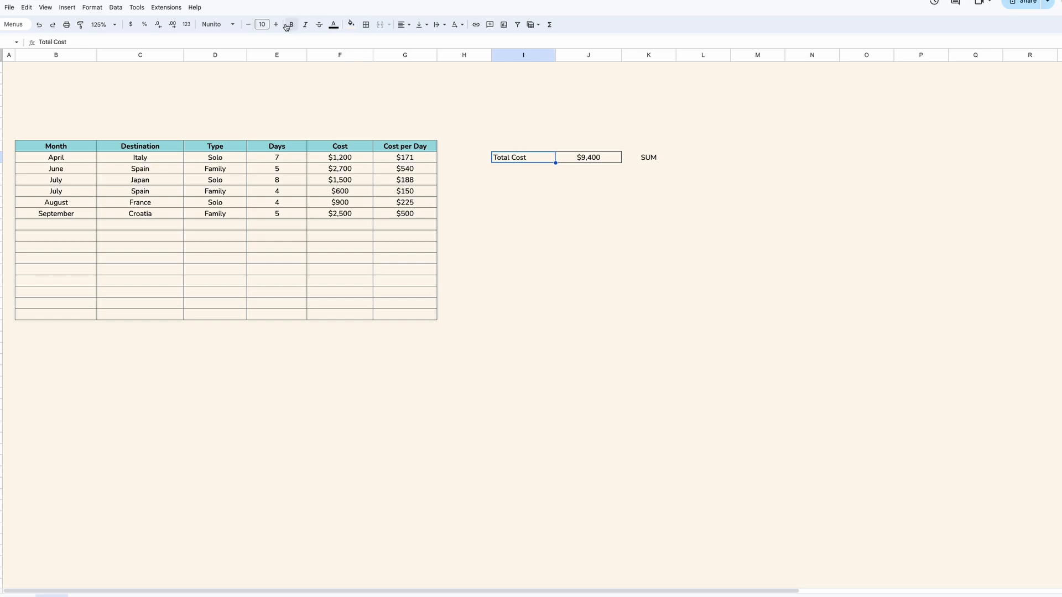
pyautogui.click(291, 25)
pyautogui.click(352, 25)
pyautogui.click(364, 171)
pyautogui.click(552, 211)
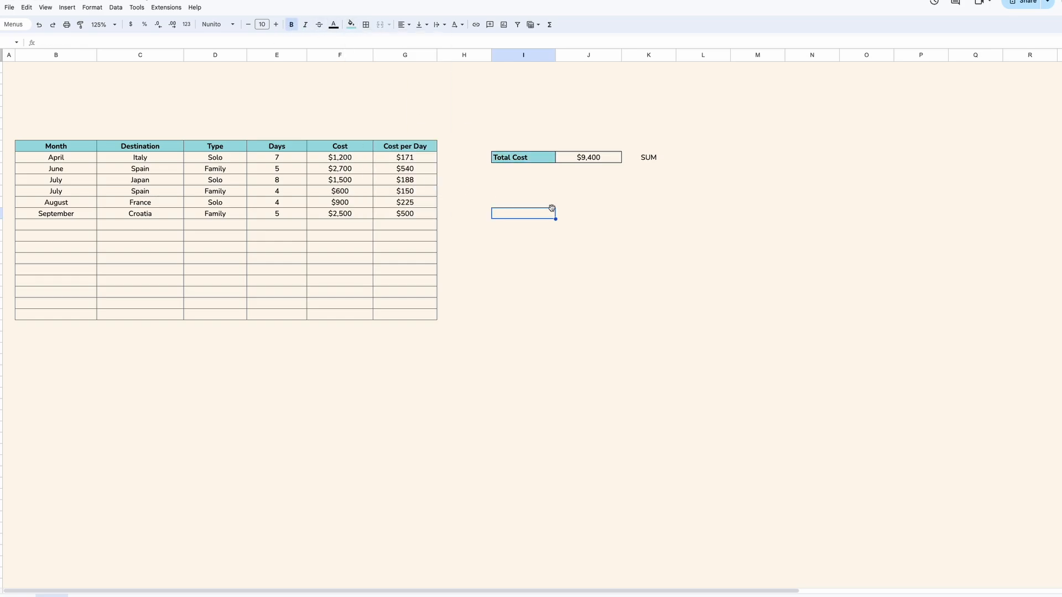
# Step: Move the Total Cost block I9:K9 up to row 8 and restore the vacated cells' background by pasting the blank cells I10:K10 over them
pyautogui.moveTo(523, 160); pyautogui.dragTo(593, 146)
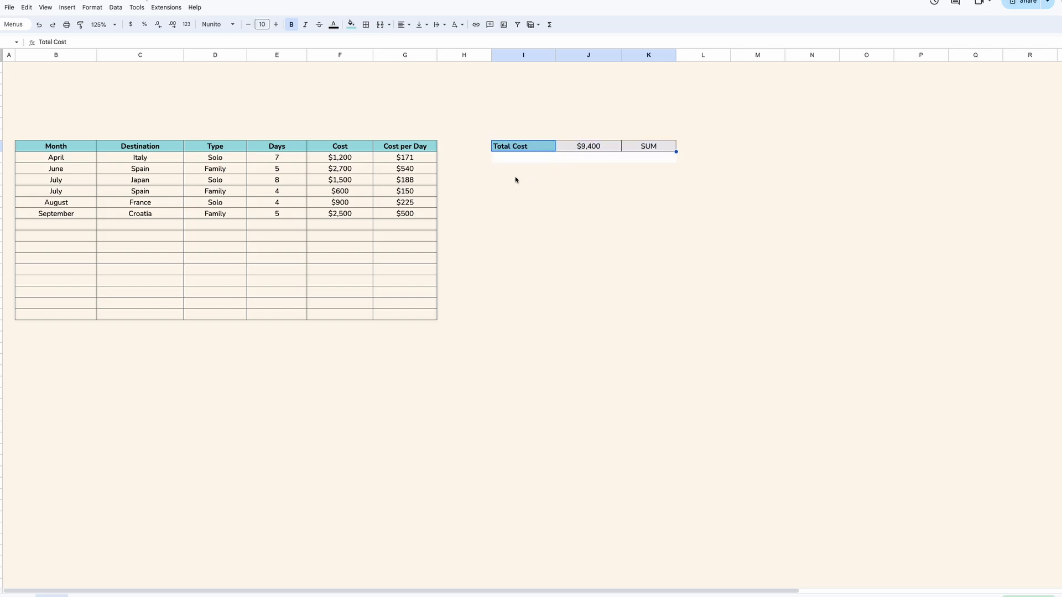
pyautogui.click(507, 172)
pyautogui.moveTo(649, 172); pyautogui.dragTo(542, 163)
pyautogui.hotkey('ctrl', 'c')
pyautogui.click(531, 160)
pyautogui.hotkey('ctrl', 'v')
pyautogui.click(535, 191)
# Step: Enter the function name SUMIF in cell K10
pyautogui.click(648, 168)
pyautogui.write('SUMIF')
pyautogui.press('Return')
# Step: Enter the trip types Family and Solo as labels in cells I10 and I11
pyautogui.click(525, 172)
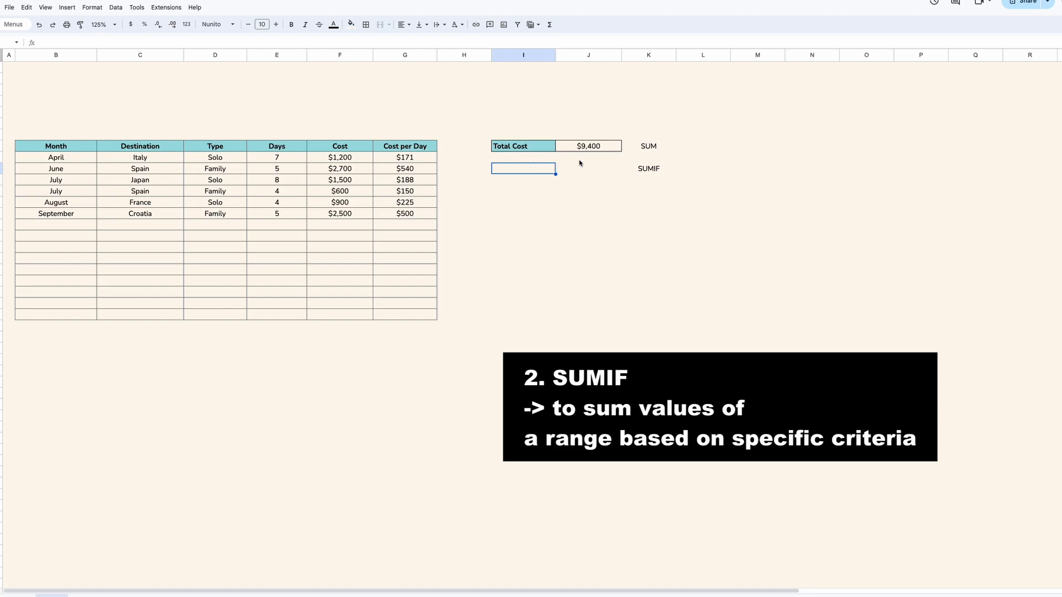
pyautogui.moveTo(338, 159); pyautogui.dragTo(340, 313)
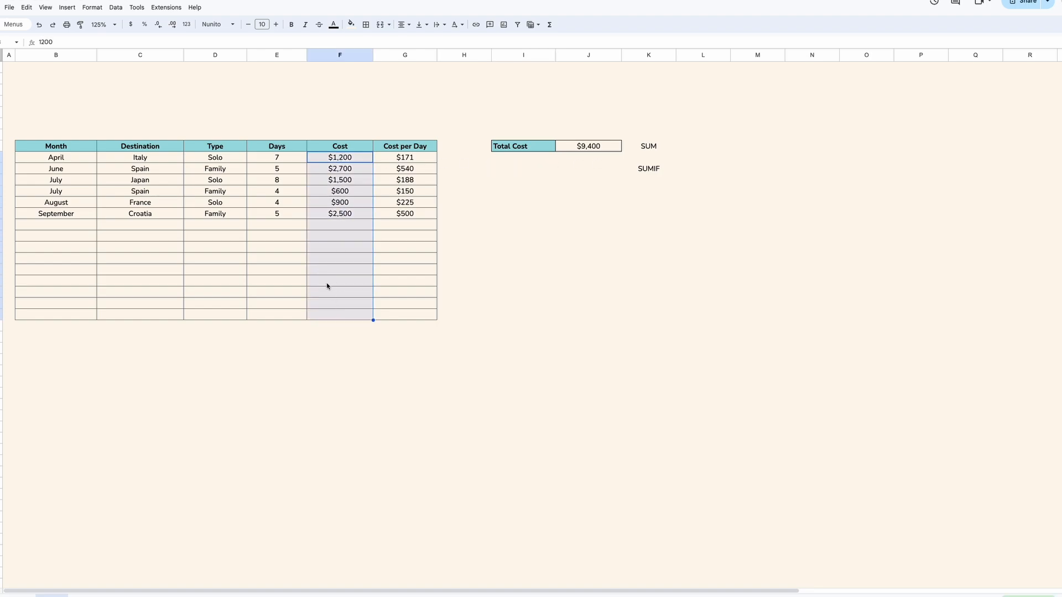
pyautogui.click(235, 162)
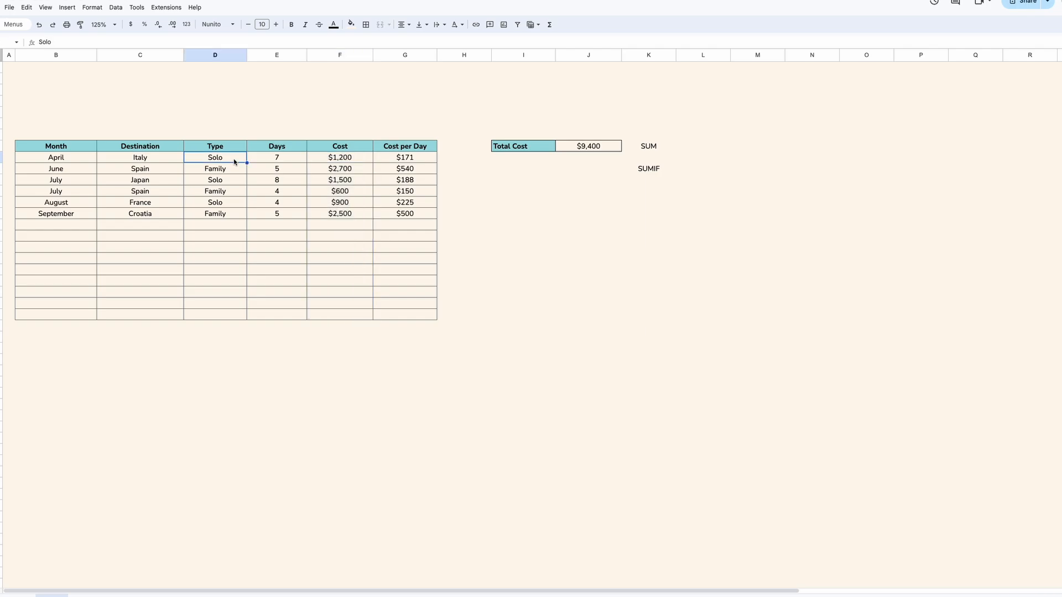
pyautogui.click(234, 172)
pyautogui.click(521, 172)
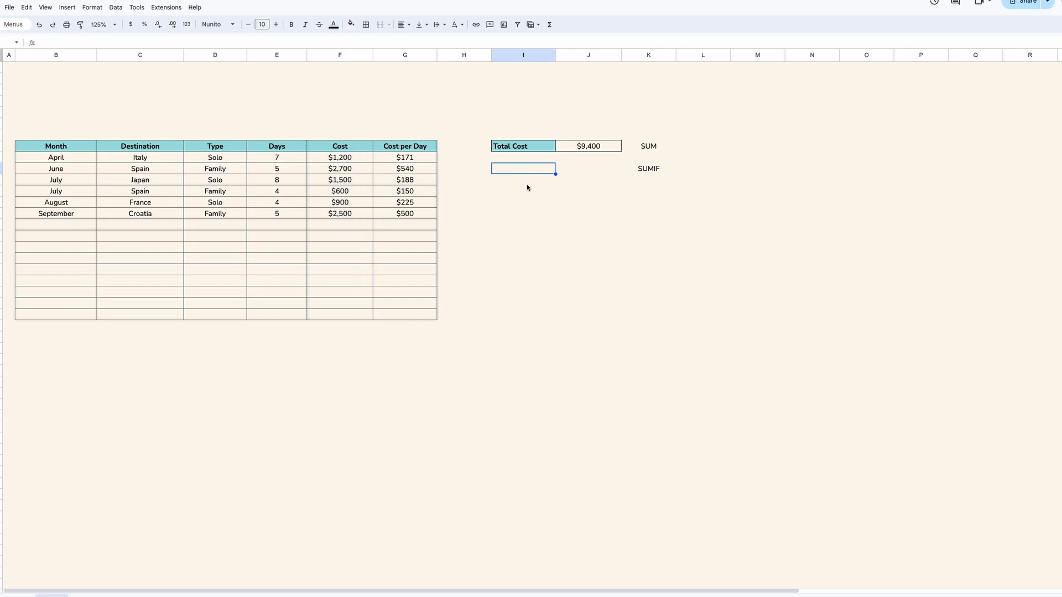
pyautogui.write('Family')
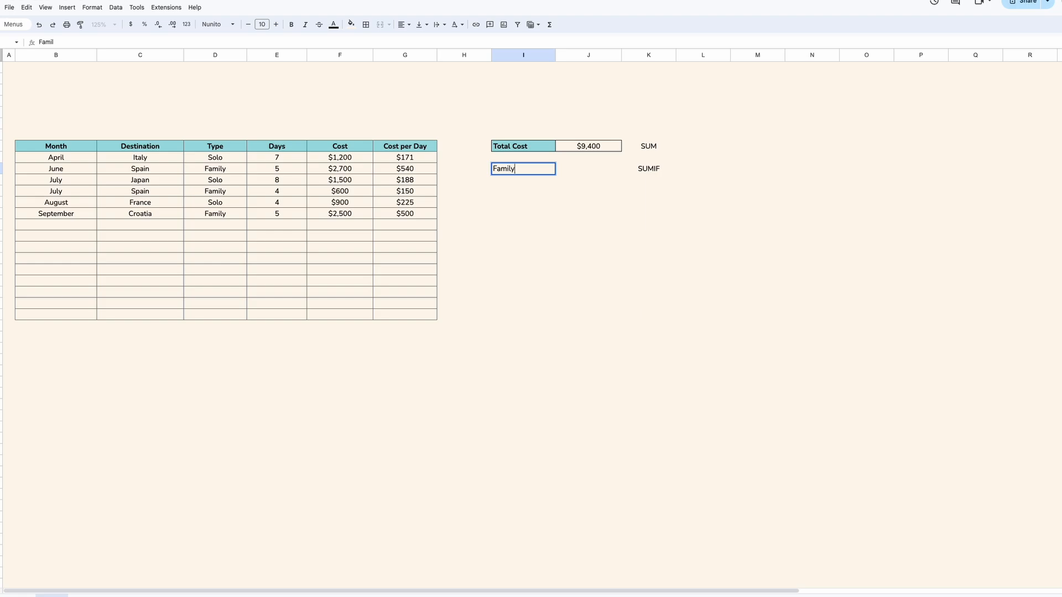
pyautogui.press('Return')
pyautogui.write('Solo')
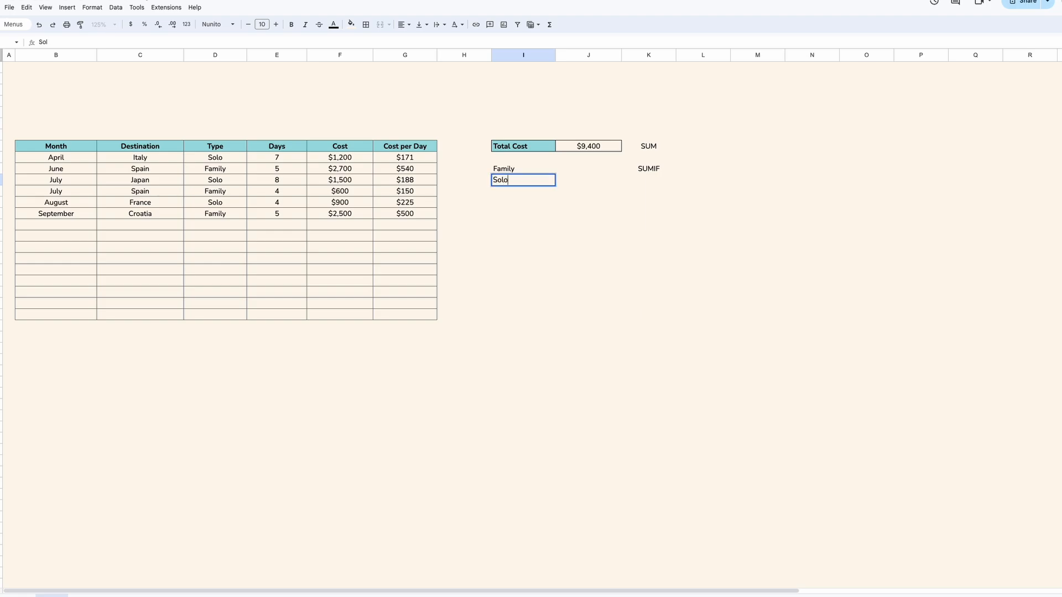
# Step: Write =SUMIF(D9:D23,"Family",F9:F23) in J10 to sum the cost of family trips
pyautogui.click(588, 169)
pyautogui.write('=SUMIF')
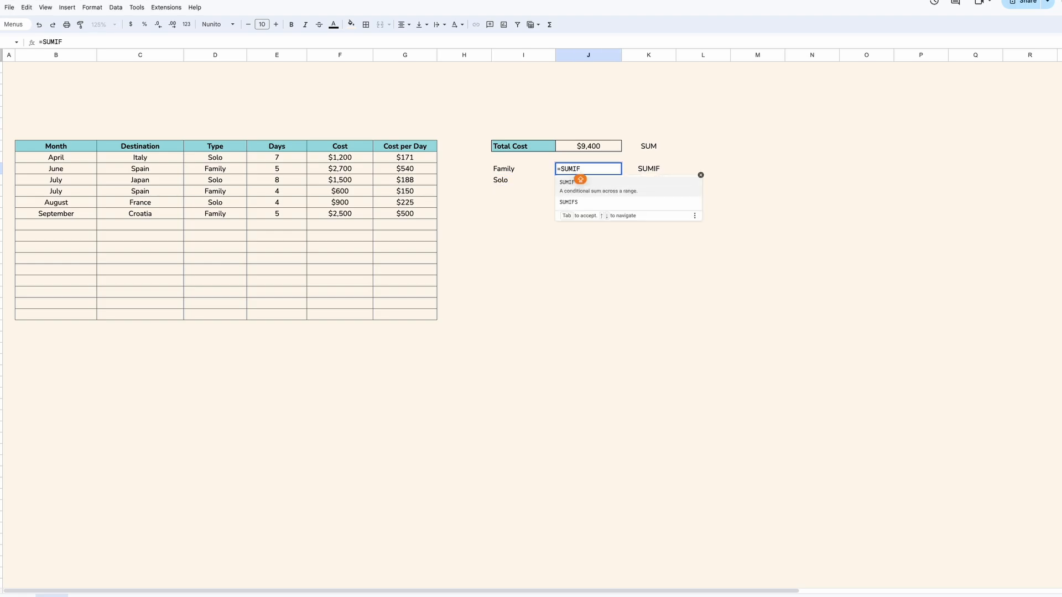
pyautogui.press('Tab')
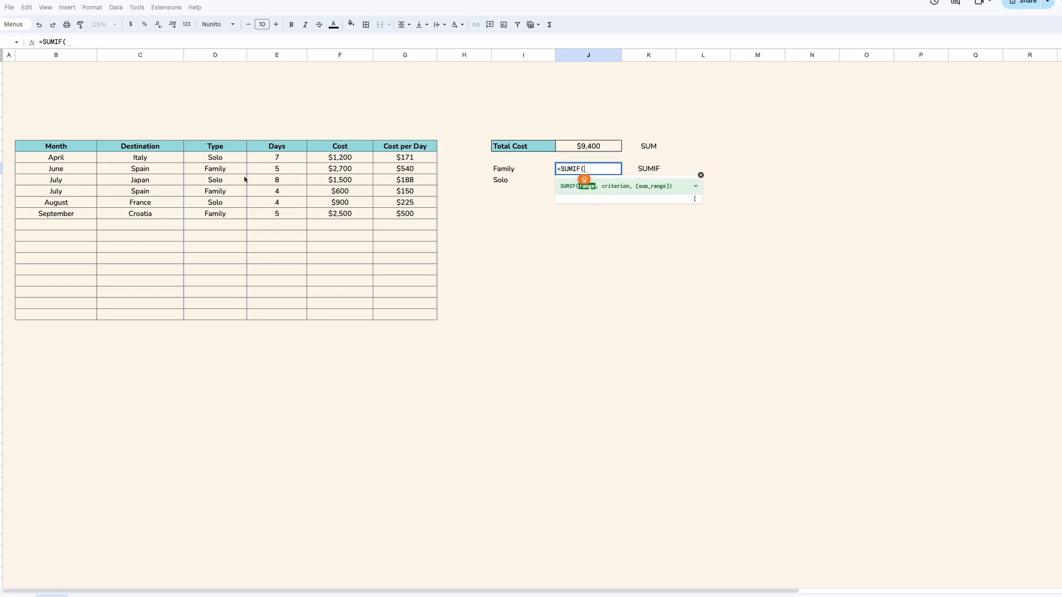
pyautogui.moveTo(220, 159); pyautogui.dragTo(222, 316)
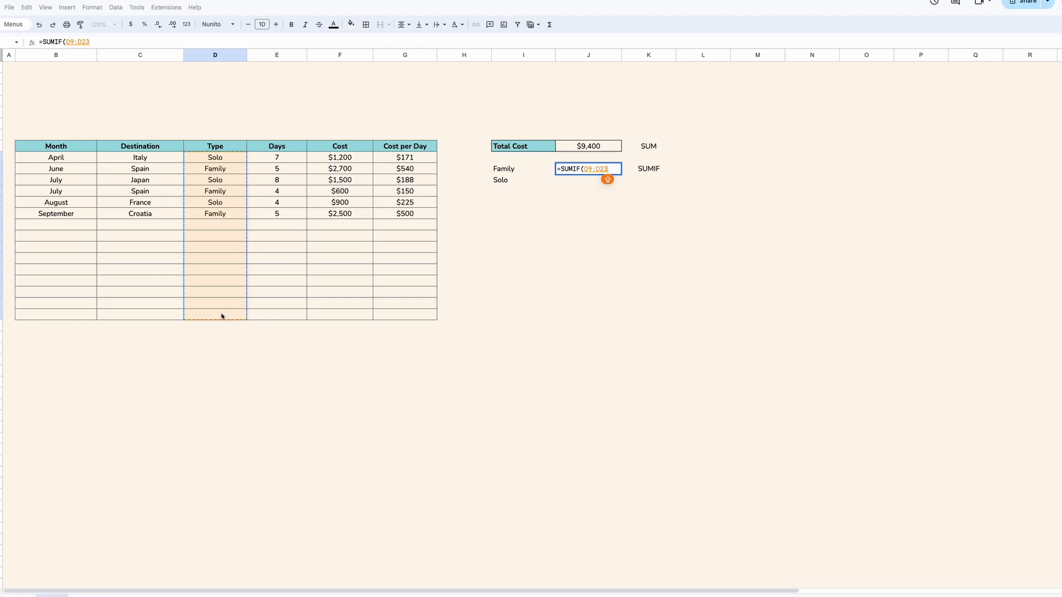
pyautogui.write(',"Fa')
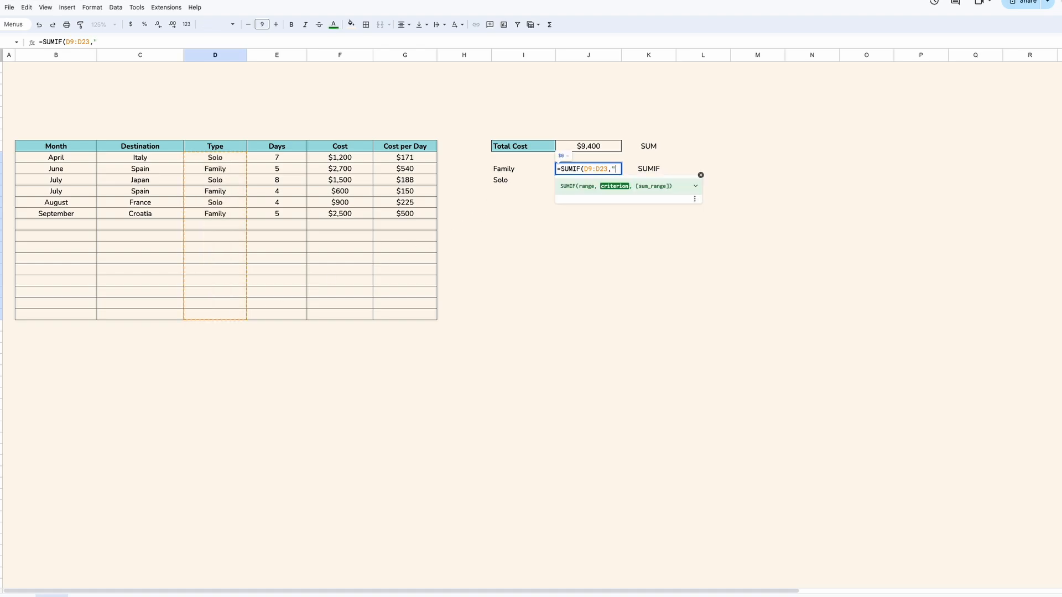
pyautogui.write('mily",')
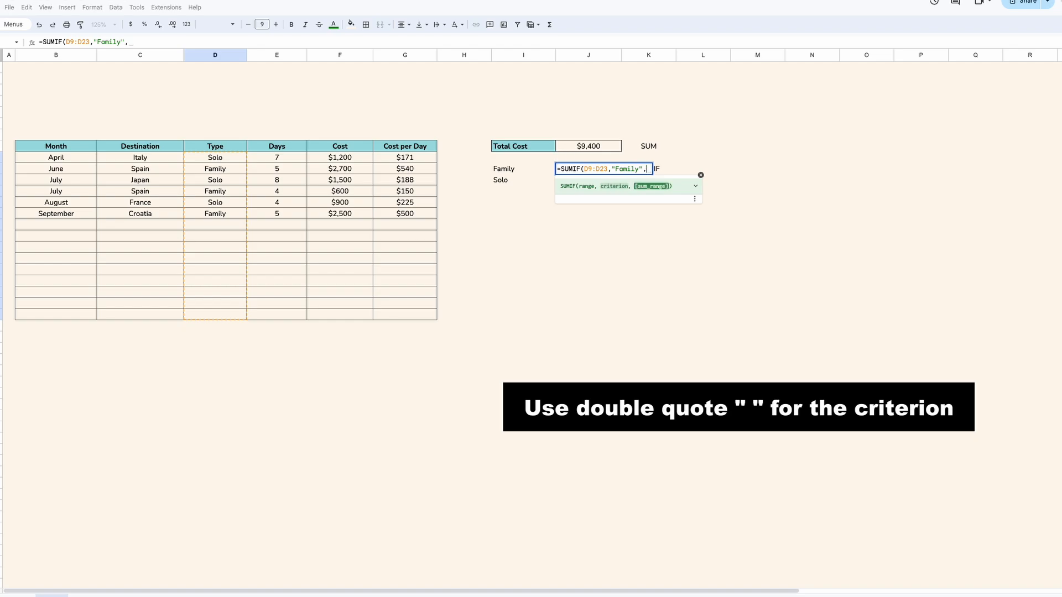
pyautogui.moveTo(360, 161); pyautogui.dragTo(343, 315)
pyautogui.write(')')
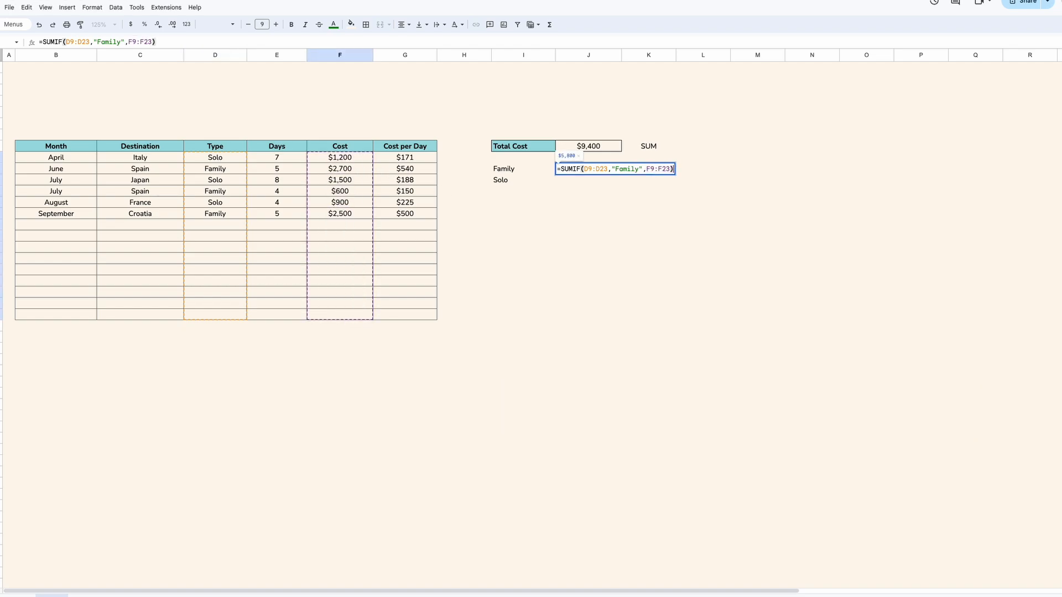
# Step: Make both ranges in the Family formula absolute, giving =SUMIF($D$9:$D$23,"Family",$F$9:$F$23)
pyautogui.click(585, 168)
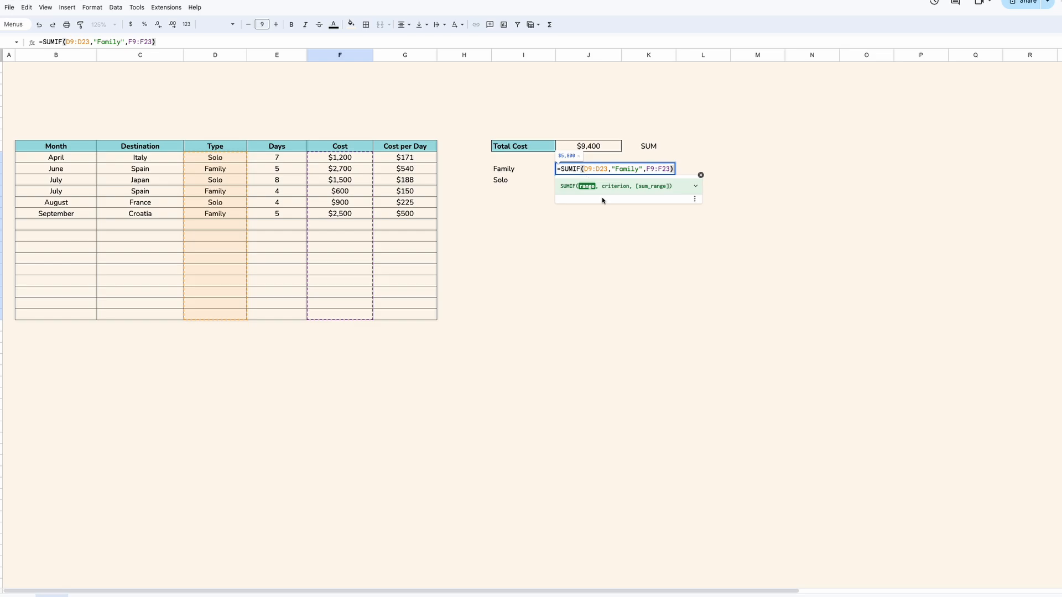
pyautogui.write('$D$')
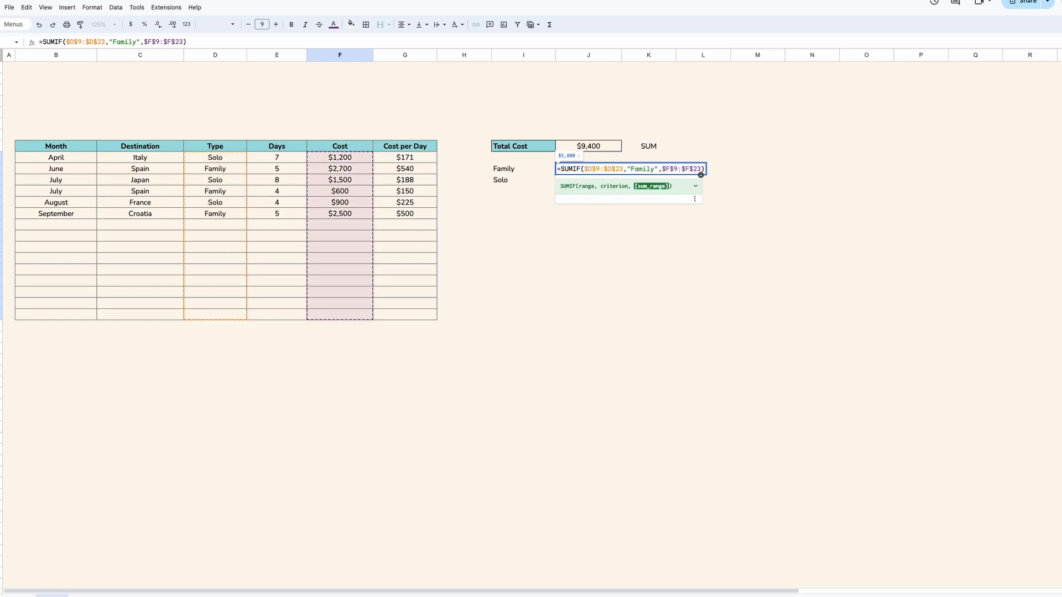
pyautogui.press('Return')
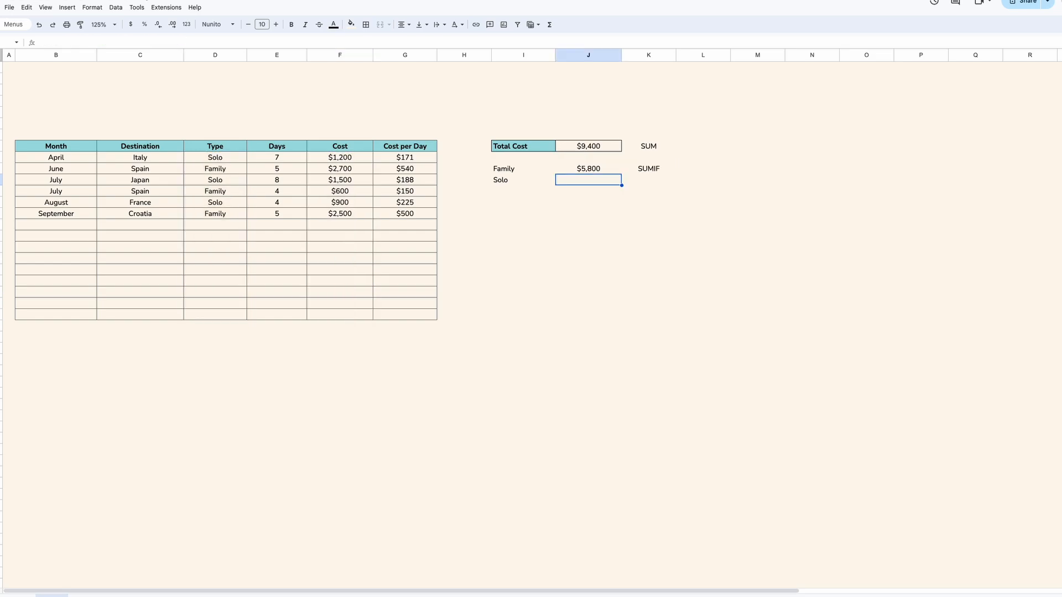
# Step: Write =SUMIF($D$9:$D$23,"Solo",$F$9:$F$23) in J11 to sum the cost of solo trips
pyautogui.click(604, 170)
pyautogui.click(602, 182)
pyautogui.write('=s')
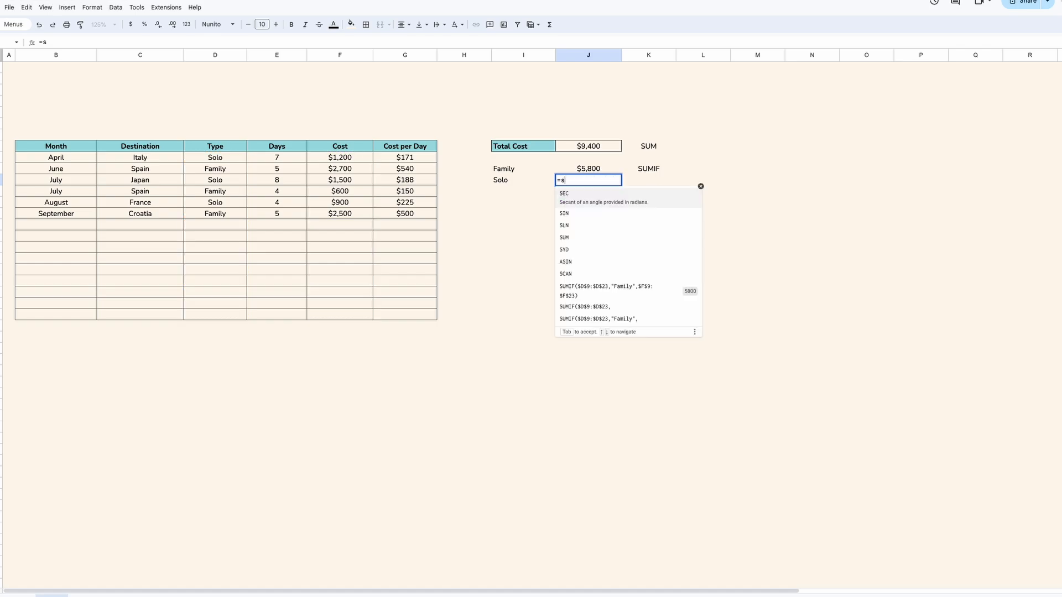
pyautogui.press('BackSpace')
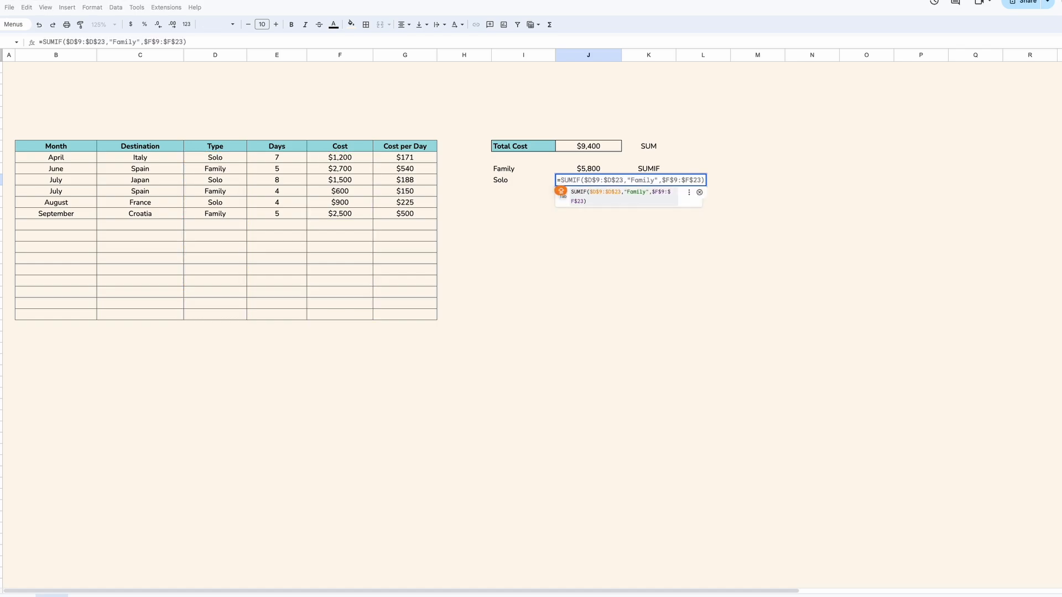
pyautogui.write('SUMIF')
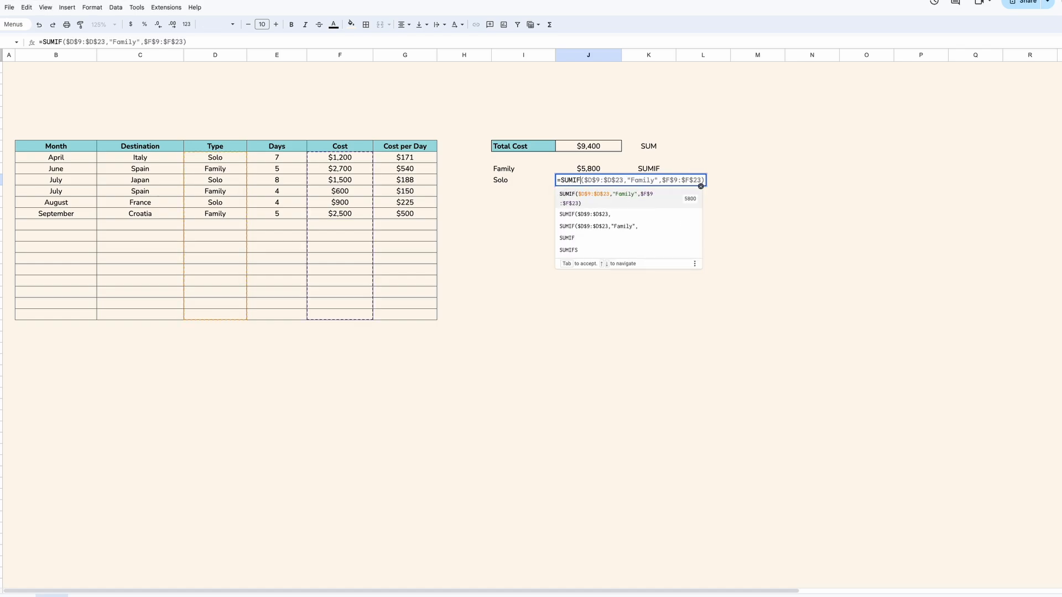
pyautogui.write('(')
pyautogui.moveTo(245, 161); pyautogui.dragTo(227, 316)
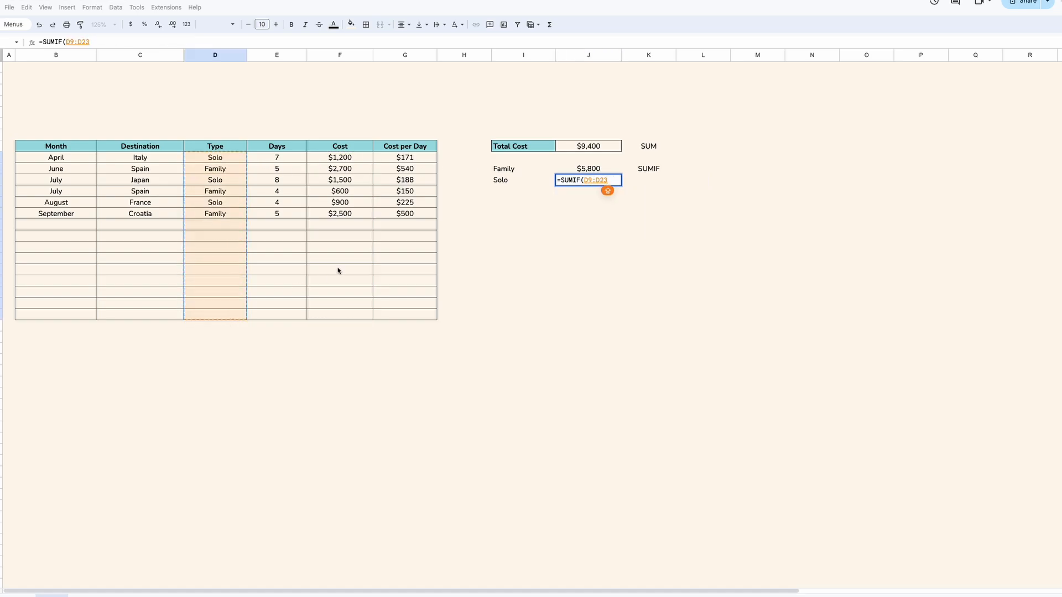
pyautogui.write(',"Solo"')
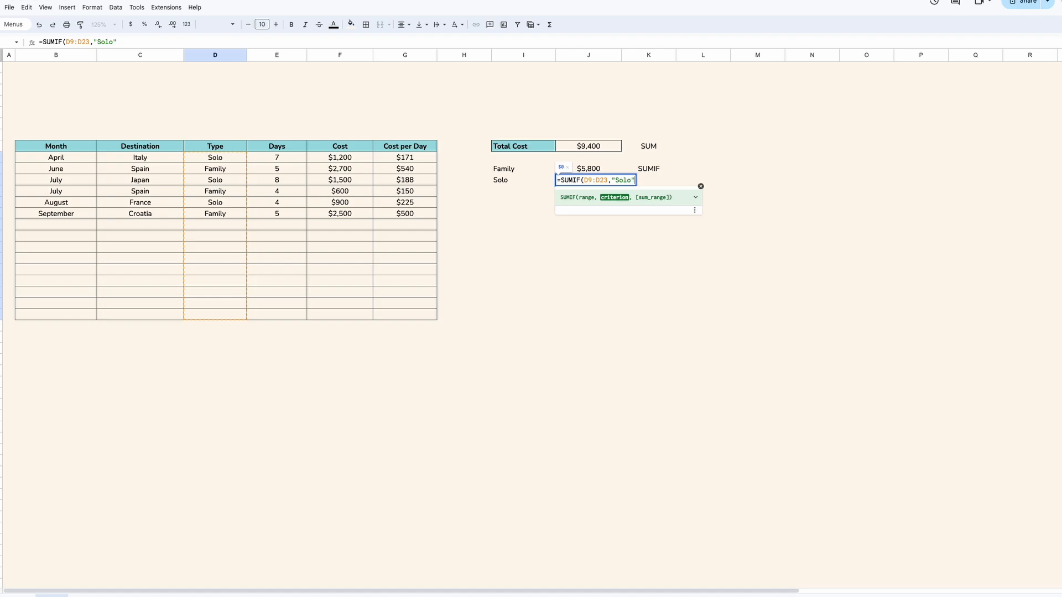
pyautogui.write(',')
pyautogui.moveTo(362, 158); pyautogui.dragTo(346, 314)
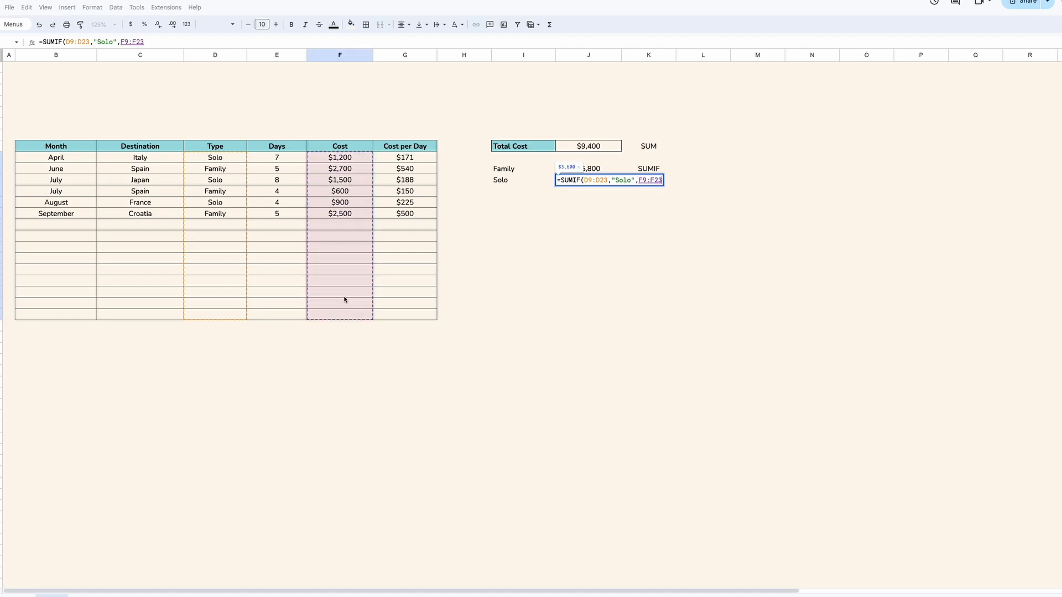
pyautogui.write(')')
pyautogui.click(586, 181)
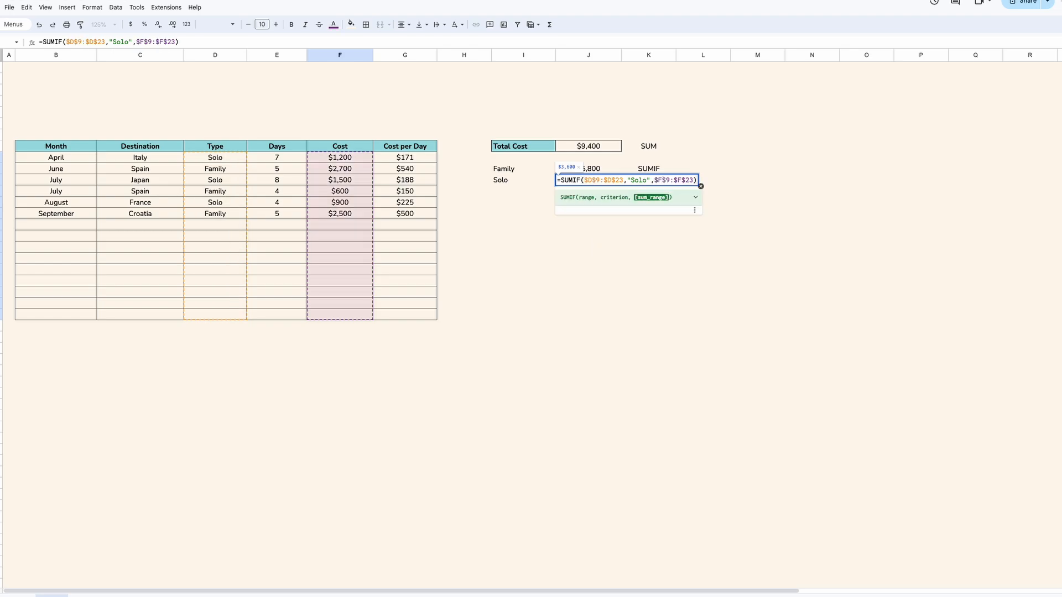
pyautogui.press('Return')
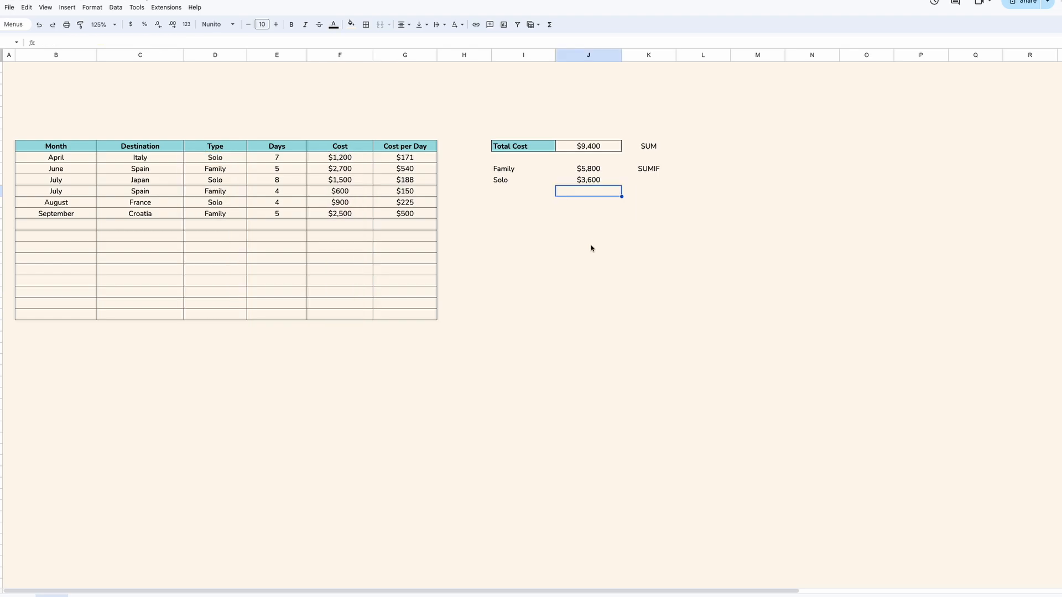
# Step: Copy the formatting of the Total Cost row onto the Family and Solo rows, I10:J11
pyautogui.moveTo(506, 168); pyautogui.dragTo(614, 181)
pyautogui.click(586, 203)
pyautogui.click(519, 147)
pyautogui.moveTo(519, 148); pyautogui.dragTo(562, 145)
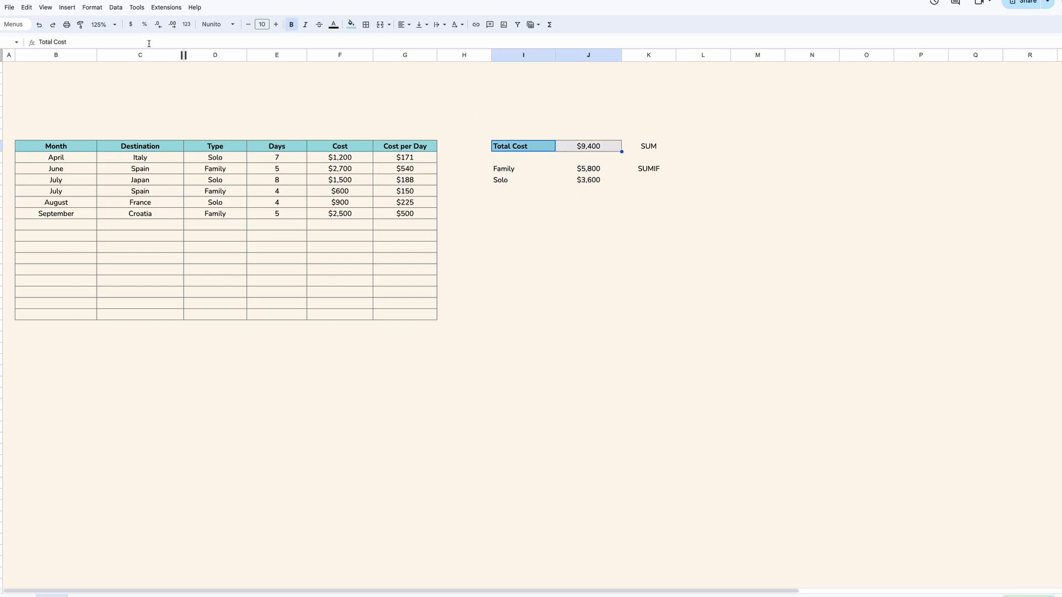
pyautogui.click(81, 26)
pyautogui.moveTo(503, 169); pyautogui.dragTo(585, 185)
pyautogui.click(586, 225)
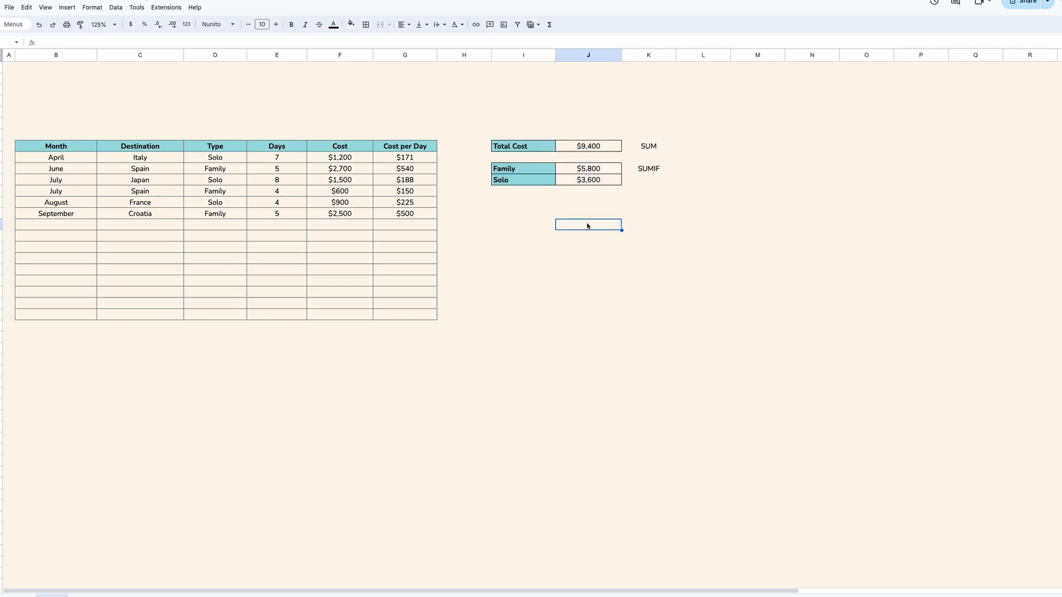
# Step: Compare the Family and Solo summary labels with the matching entries in the table's Type column
pyautogui.click(609, 195)
pyautogui.click(604, 172)
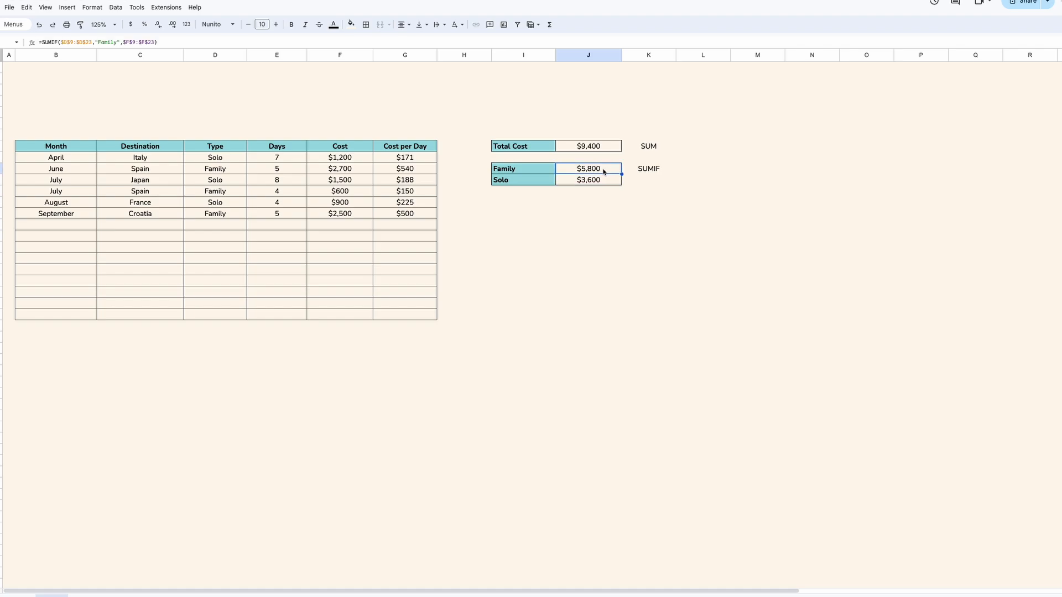
pyautogui.click(537, 169)
pyautogui.click(218, 172)
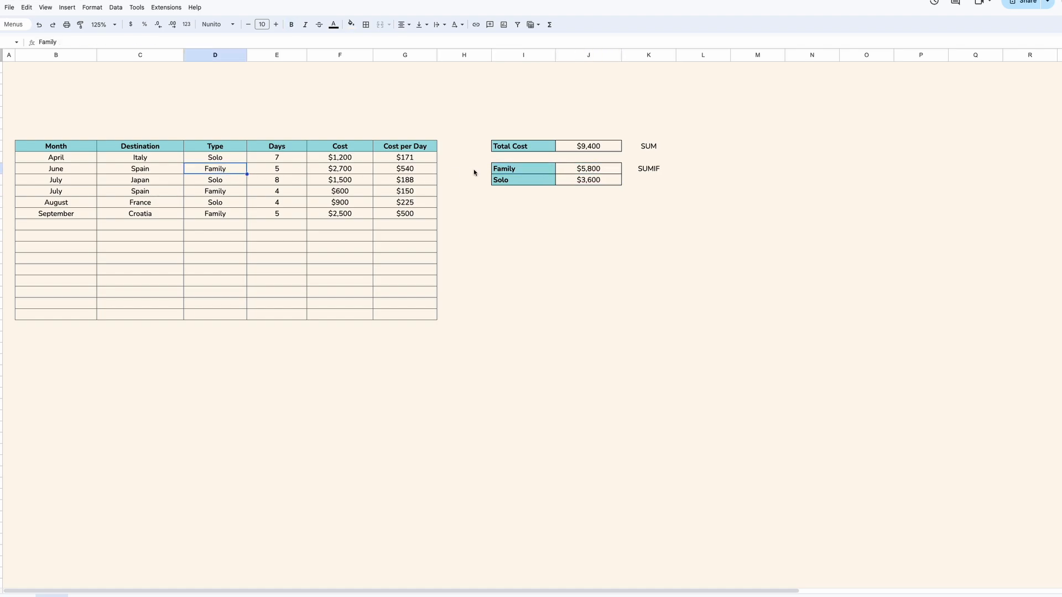
pyautogui.click(519, 183)
pyautogui.click(231, 186)
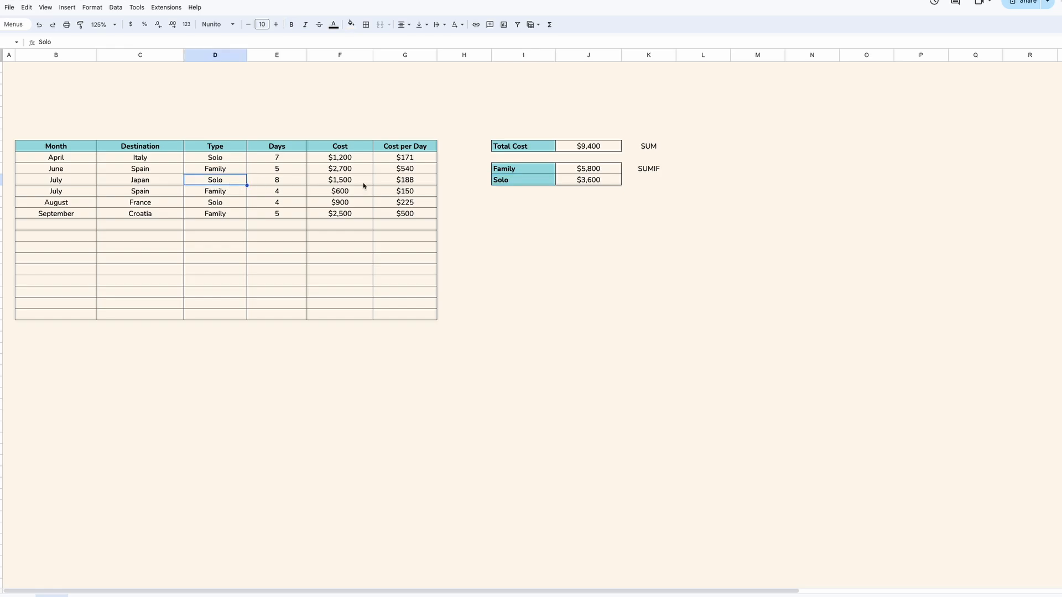
# Step: Replace the quoted criteria in the Family and Solo SUMIF formulas with references to label cells I10 and I11
pyautogui.doubleClick(603, 168)
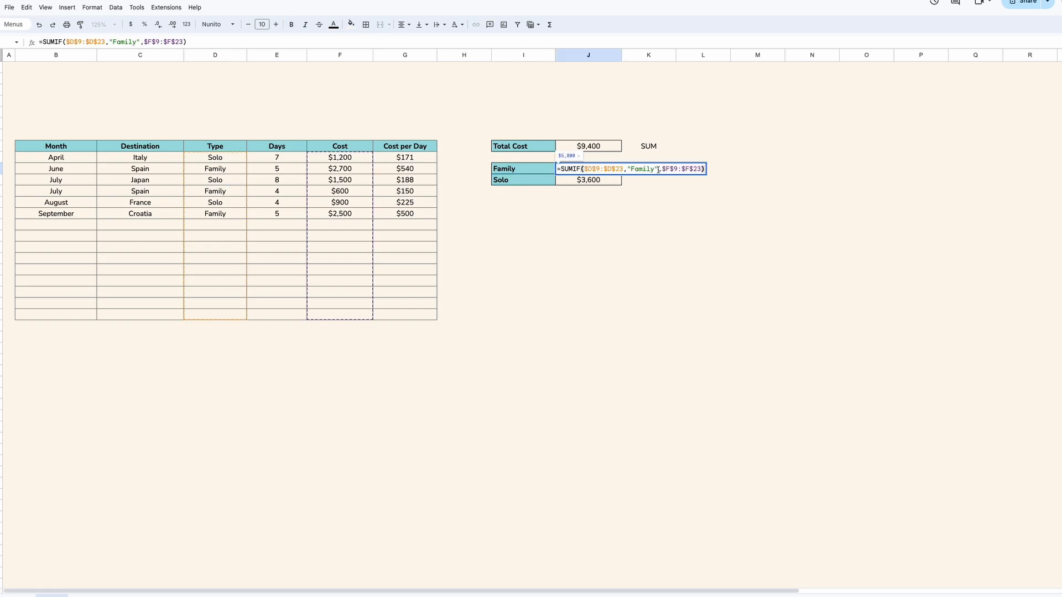
pyautogui.moveTo(658, 170); pyautogui.dragTo(627, 170)
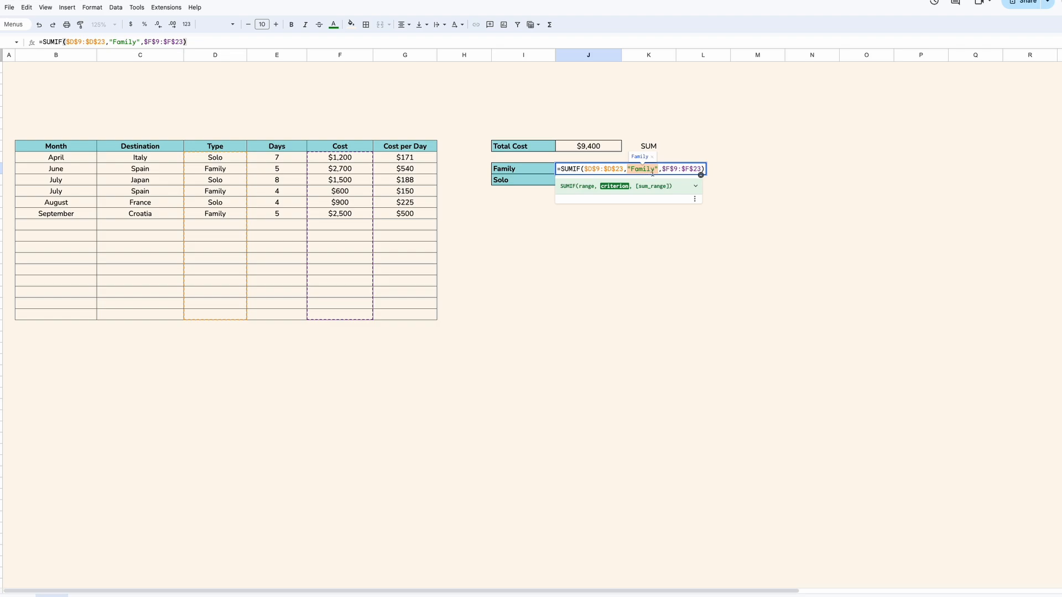
pyautogui.click(535, 171)
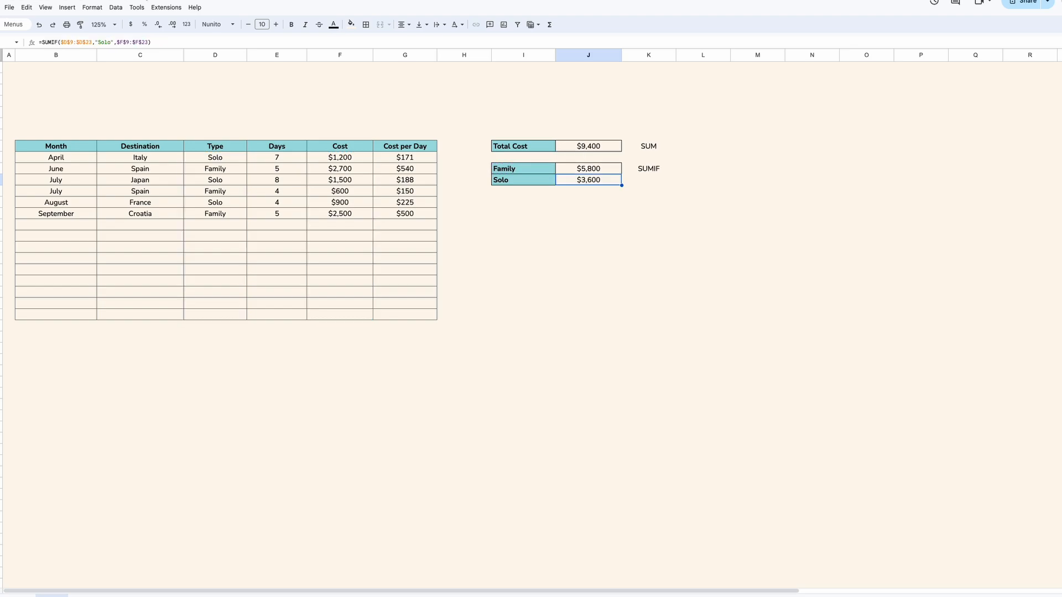
pyautogui.doubleClick(585, 181)
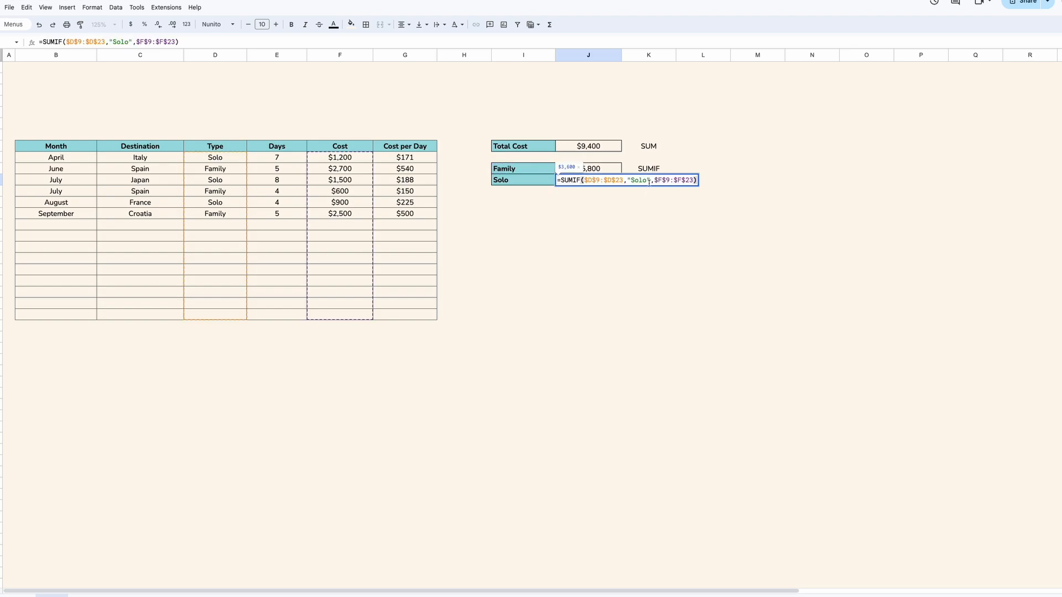
pyautogui.moveTo(649, 183); pyautogui.dragTo(629, 181)
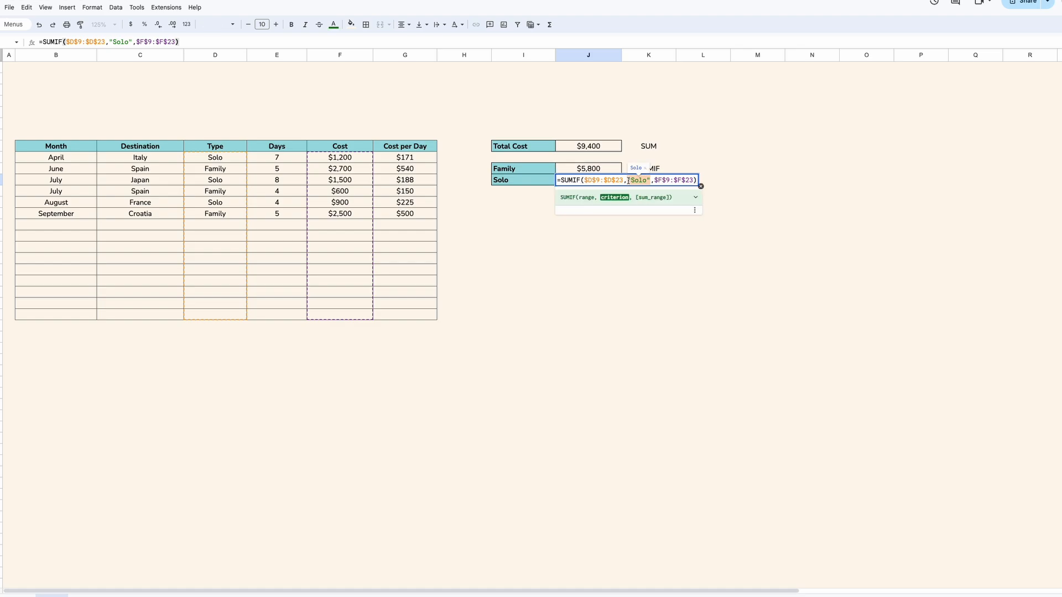
pyautogui.write('I11')
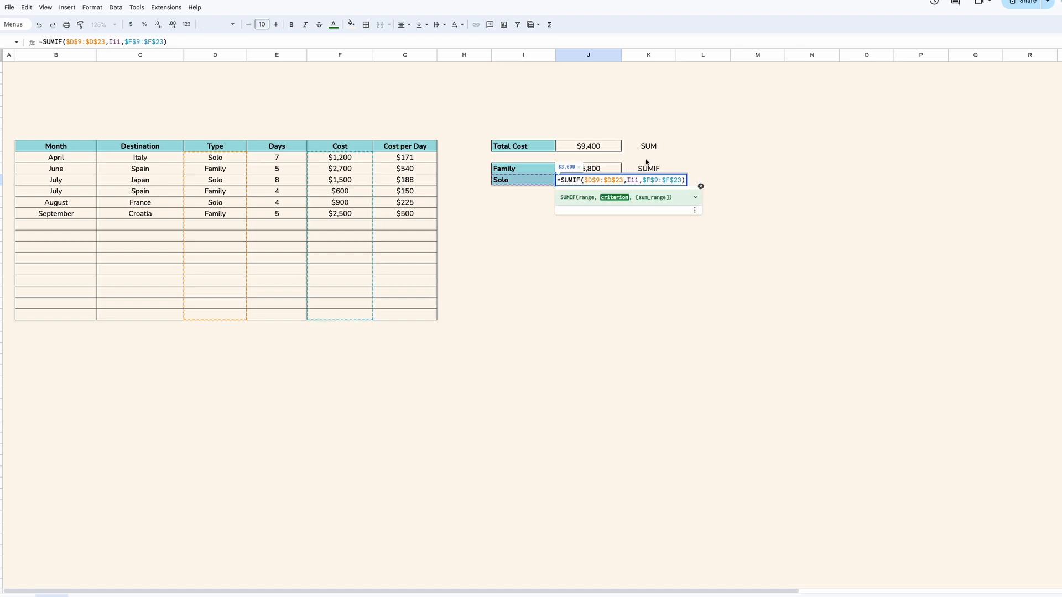
pyautogui.press('Return')
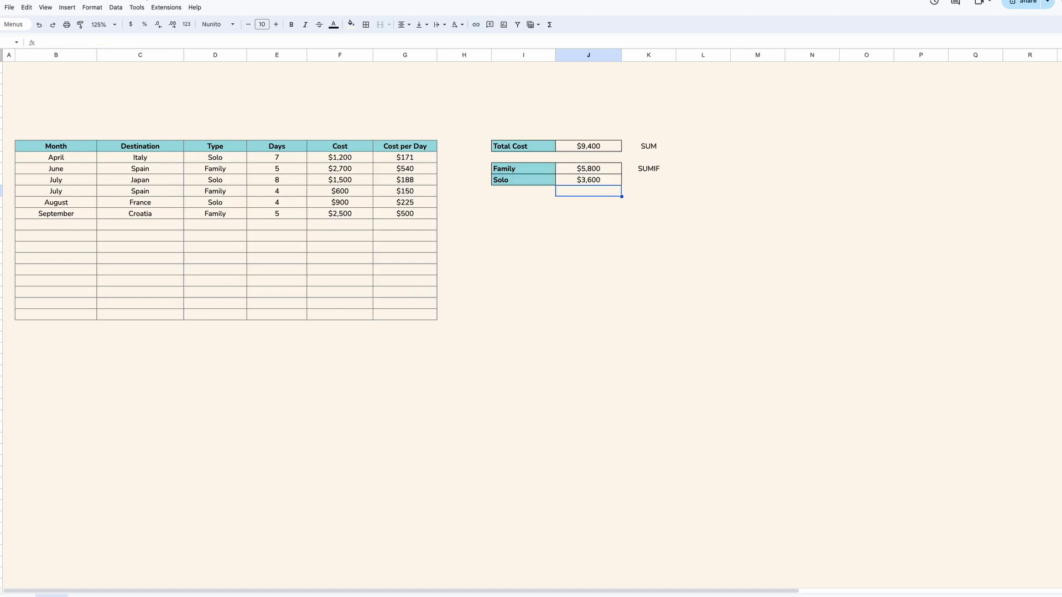
# Step: Enter the function name SUMIFS in cell K14
pyautogui.click(548, 211)
pyautogui.press('Right')
pyautogui.press('Right')
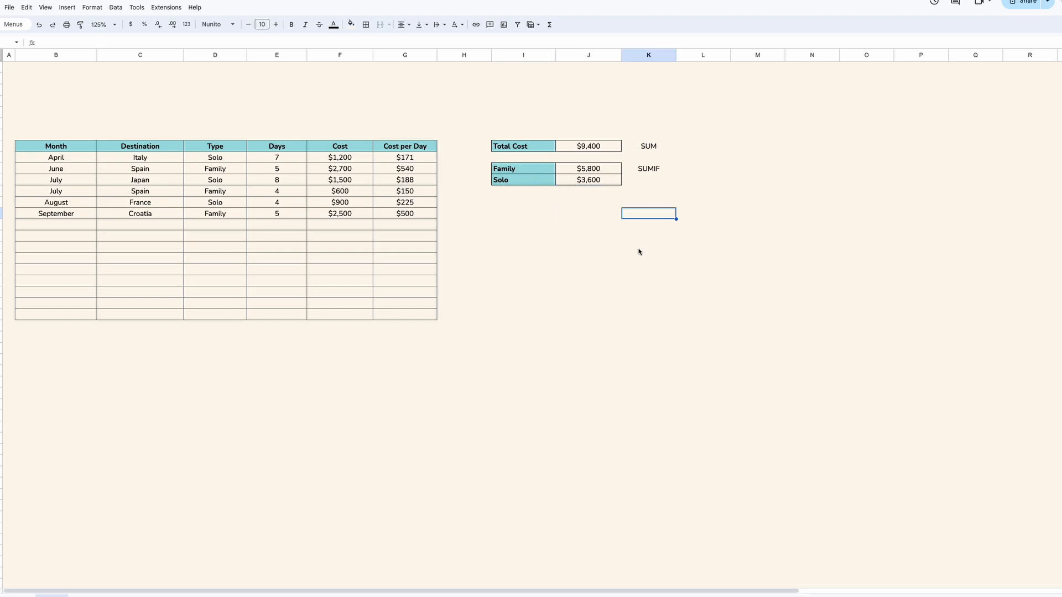
pyautogui.write('SUMIFS')
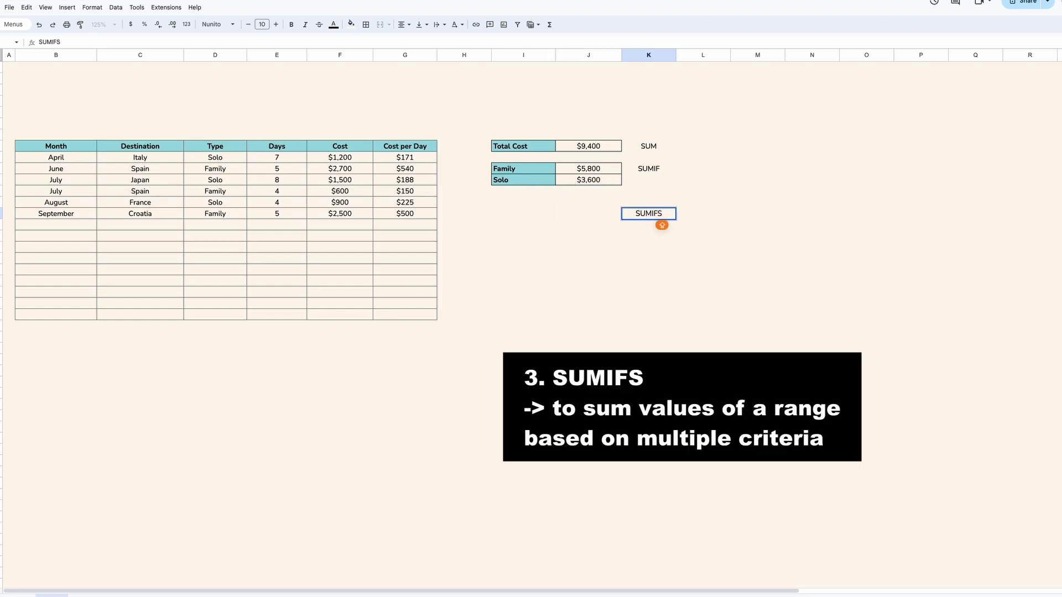
pyautogui.press('Return')
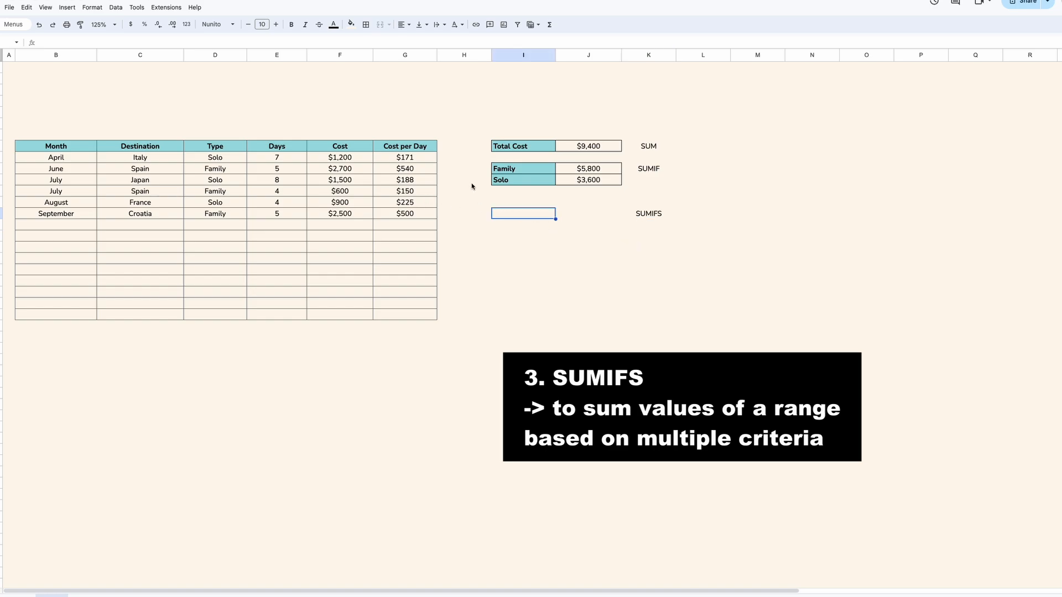
# Step: Enter the criteria Solo in I13, in italics and a smaller font size, and July in I14
pyautogui.moveTo(213, 158); pyautogui.dragTo(219, 313)
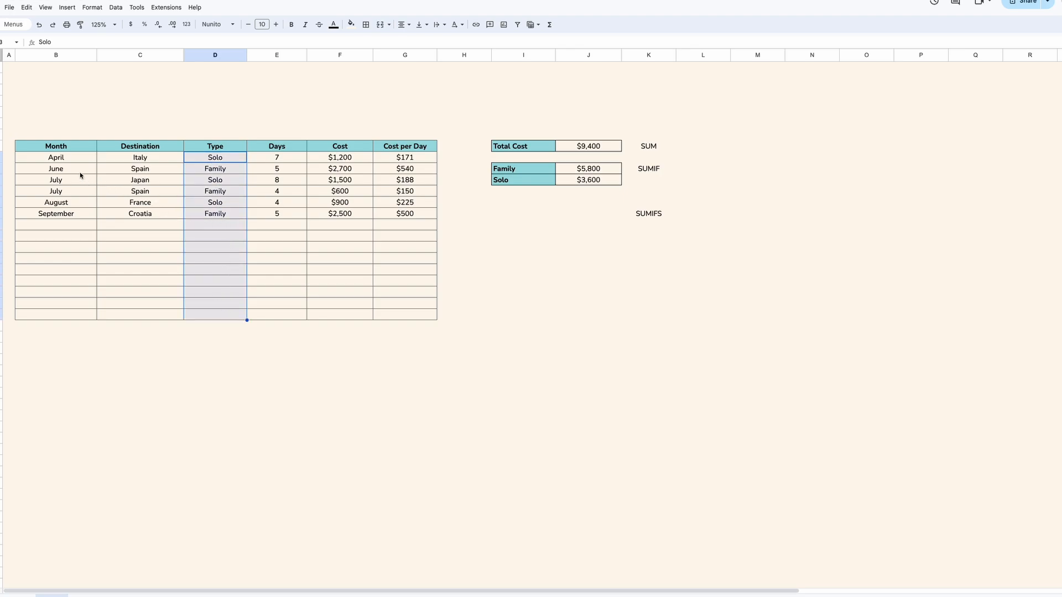
pyautogui.moveTo(83, 181)
pyautogui.mouseDown()
pyautogui.moveTo(79, 205)
pyautogui.moveTo(77, 183)
pyautogui.mouseUp()
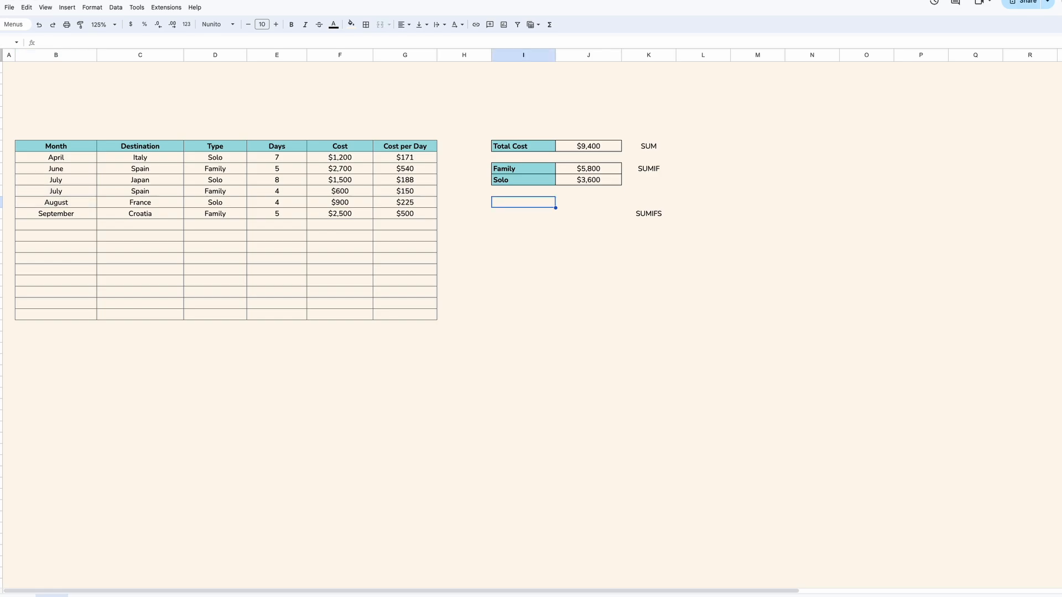
pyautogui.write('Solo')
pyautogui.press('Return')
pyautogui.press('Up')
pyautogui.click(308, 29)
pyautogui.click(250, 27)
pyautogui.click(514, 217)
pyautogui.write('July')
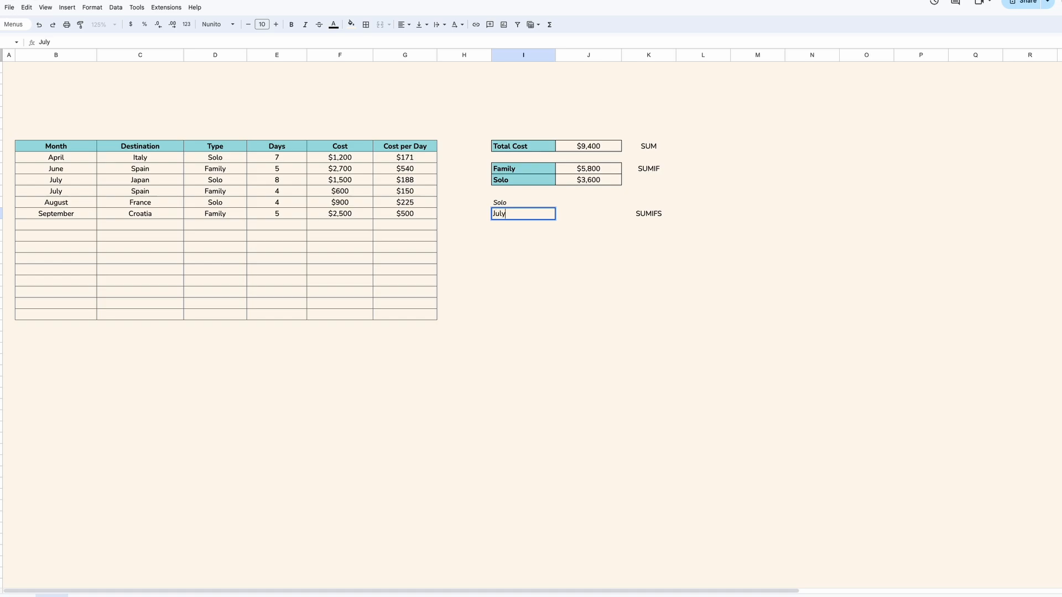
pyautogui.press('Return')
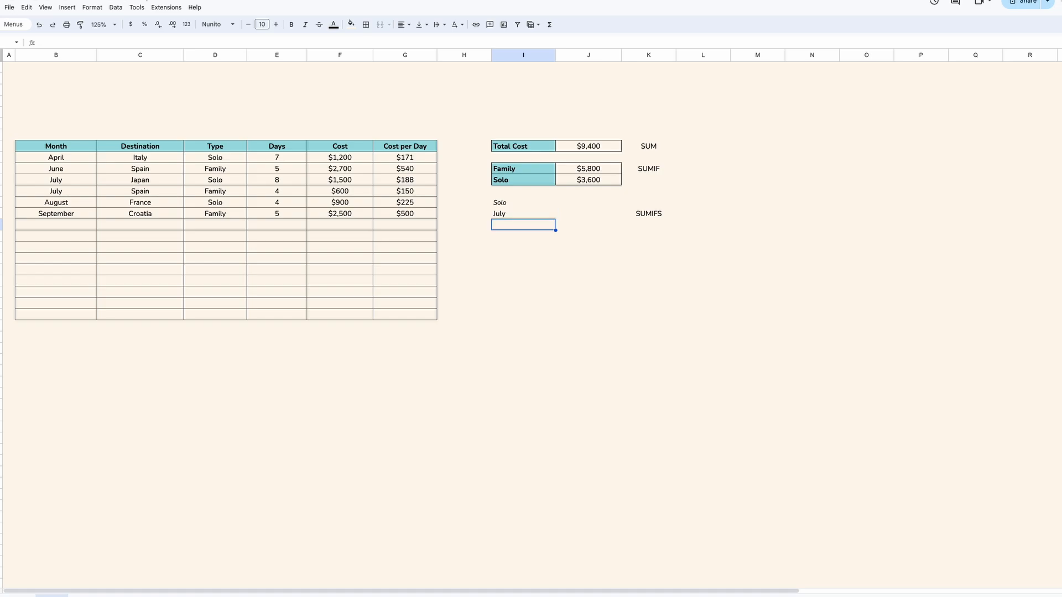
# Step: Start a SUMIFS formula in J14 with sum range F9:F23, type range D9:D23 matched to I13, and month range B9:B23
pyautogui.click(589, 213)
pyautogui.write('=')
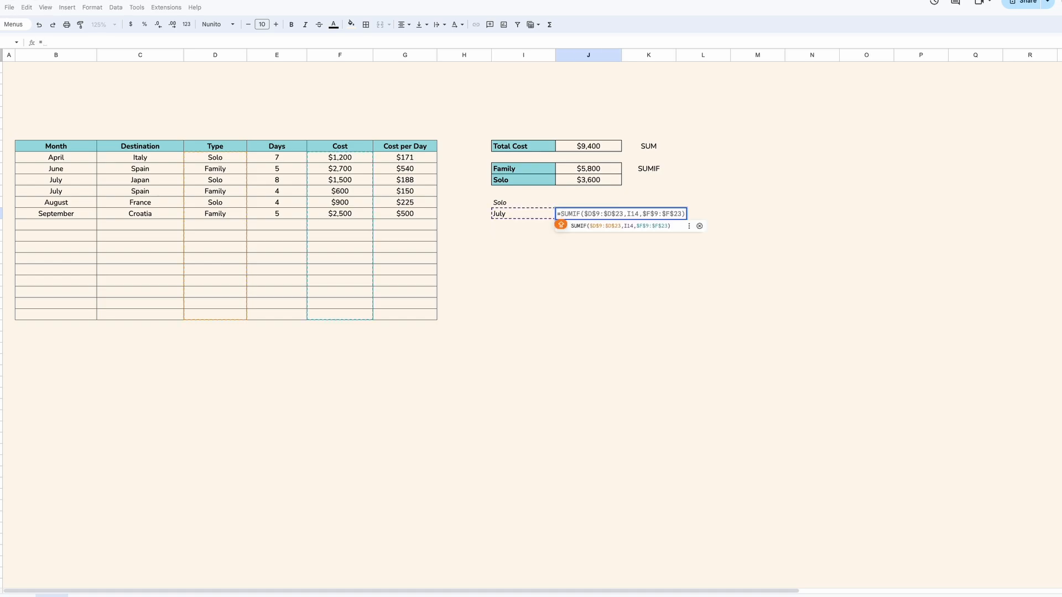
pyautogui.write('SUMIFS')
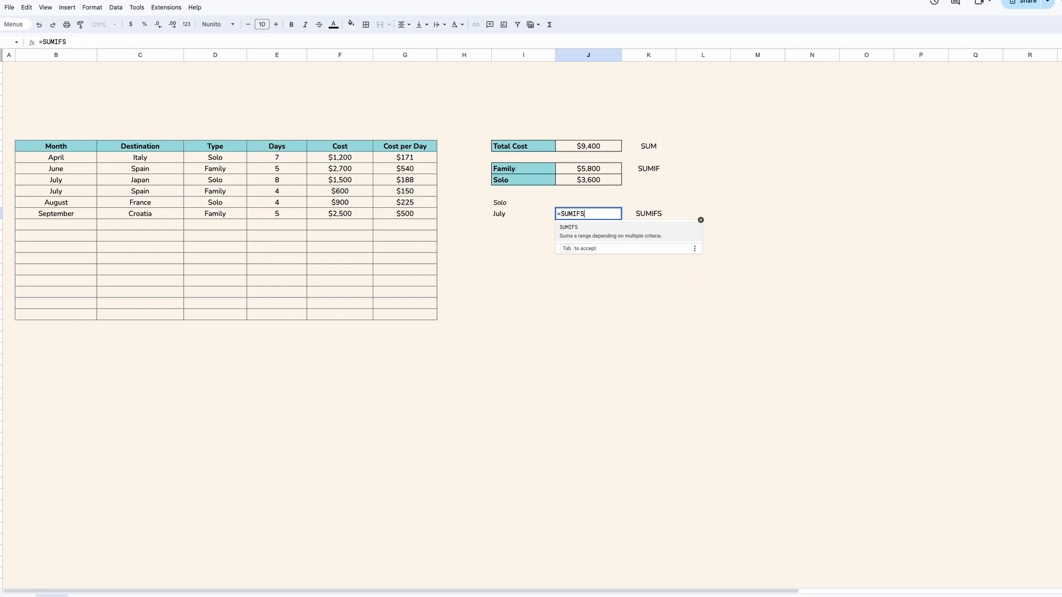
pyautogui.write('(')
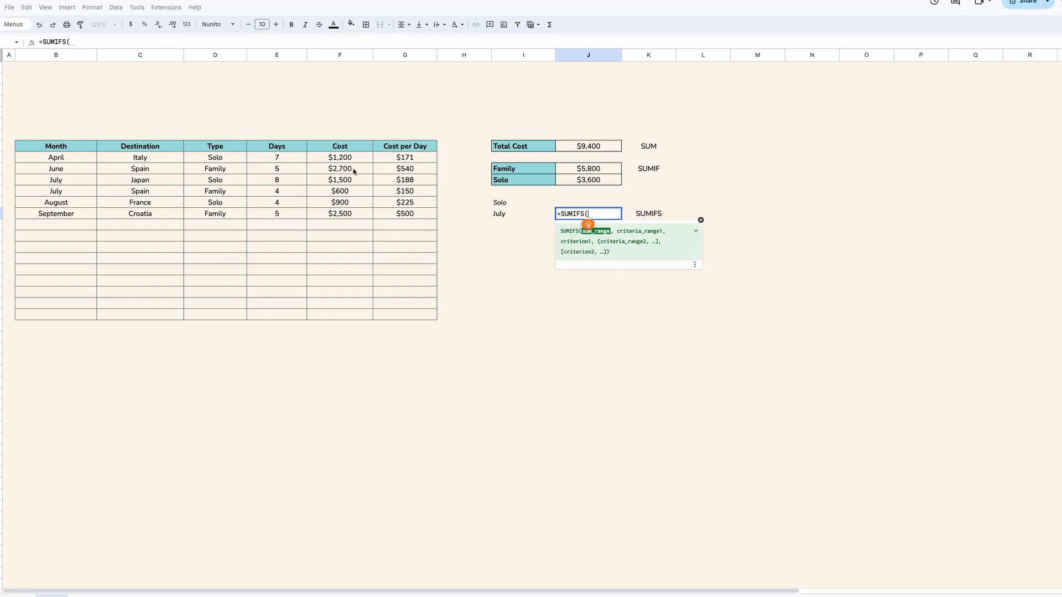
pyautogui.moveTo(357, 157); pyautogui.dragTo(354, 313)
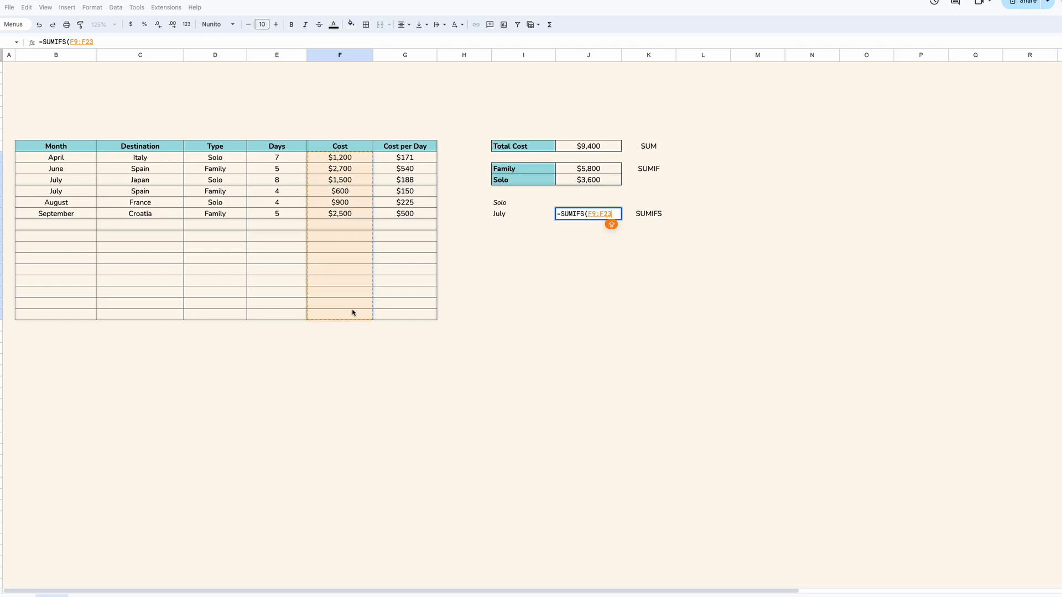
pyautogui.write(',')
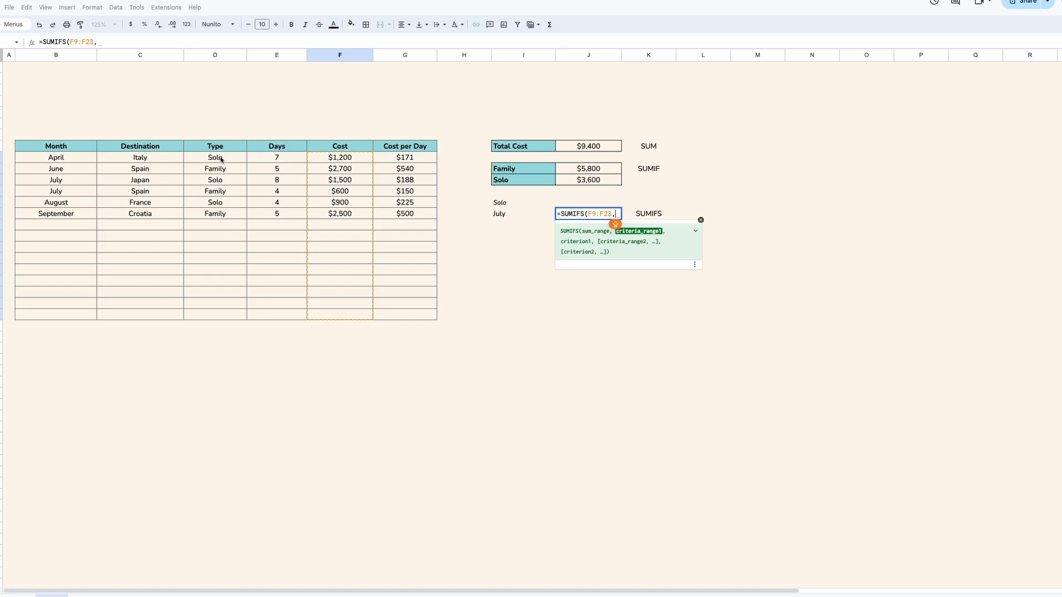
pyautogui.moveTo(220, 159); pyautogui.dragTo(214, 316)
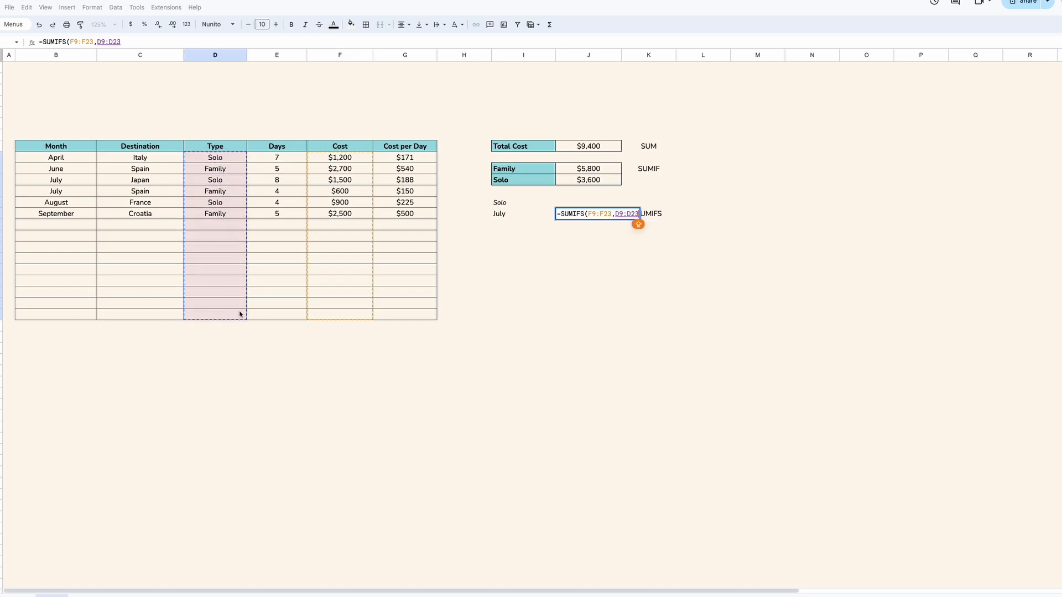
pyautogui.write(',')
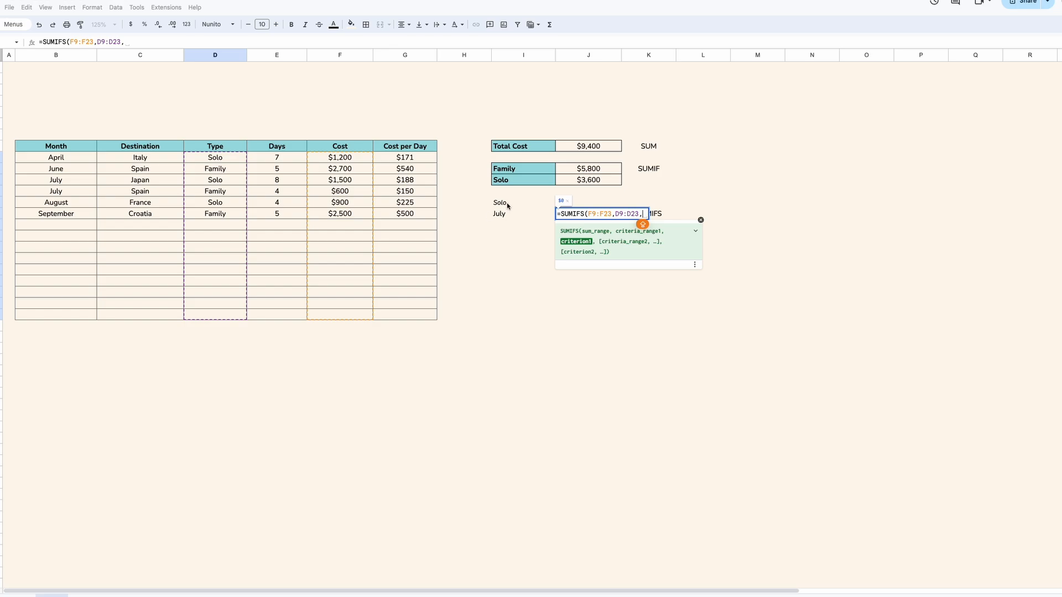
pyautogui.click(509, 206)
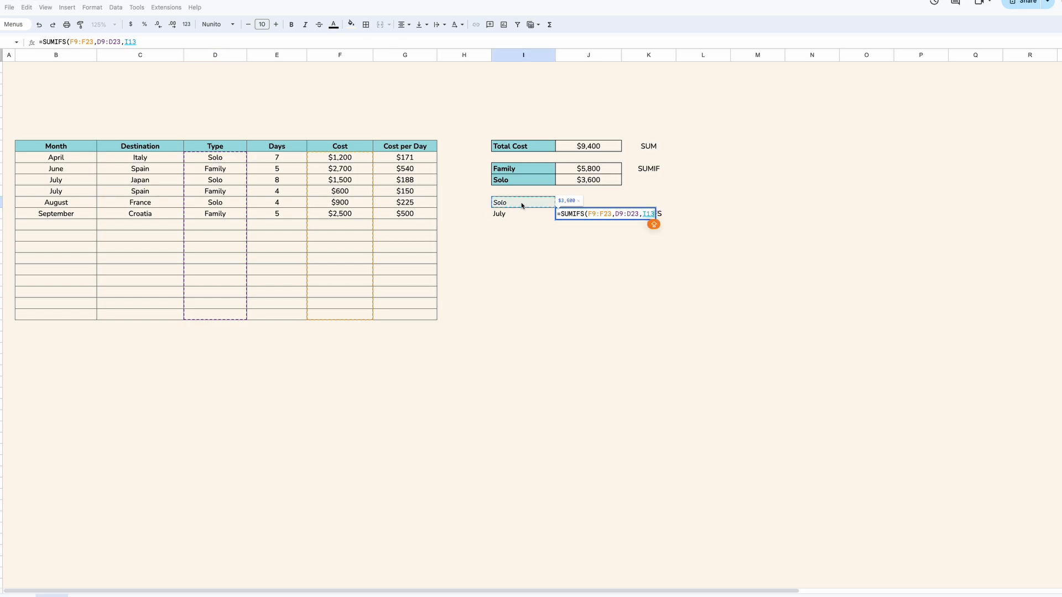
pyautogui.write(',')
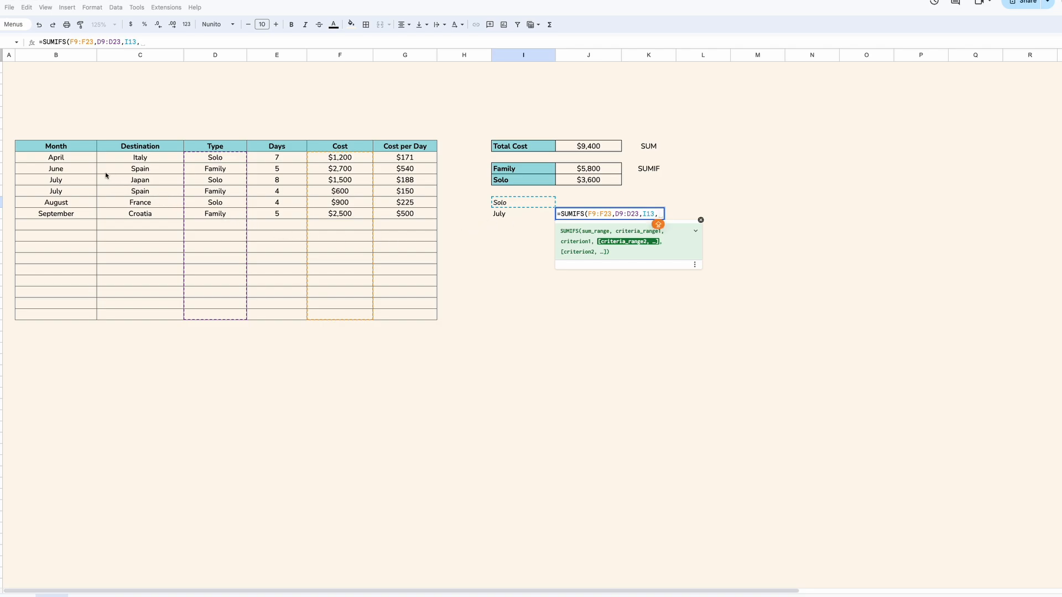
pyautogui.moveTo(69, 157); pyautogui.dragTo(79, 318)
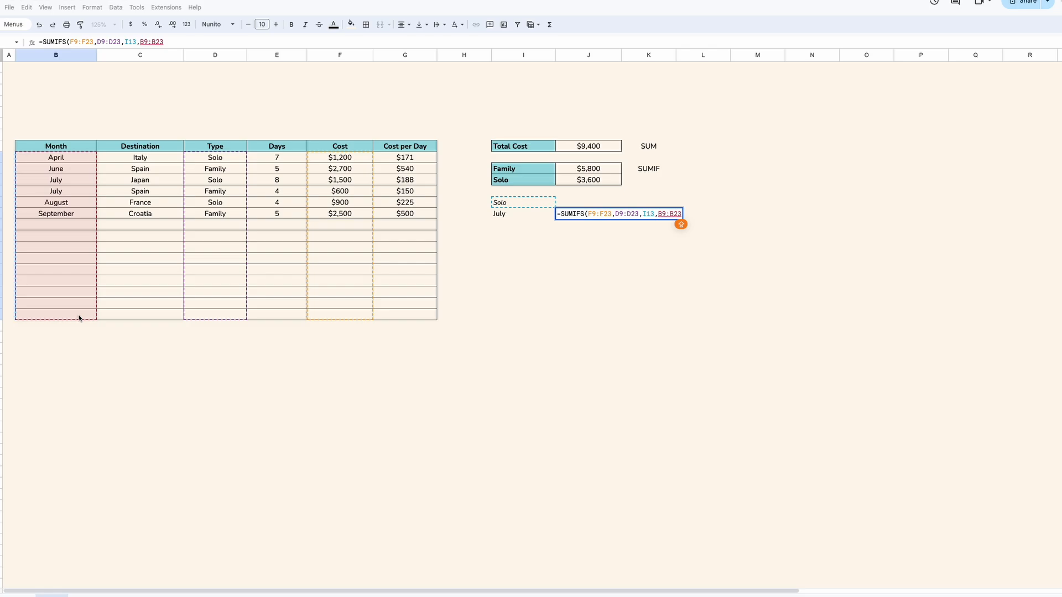
pyautogui.write(',')
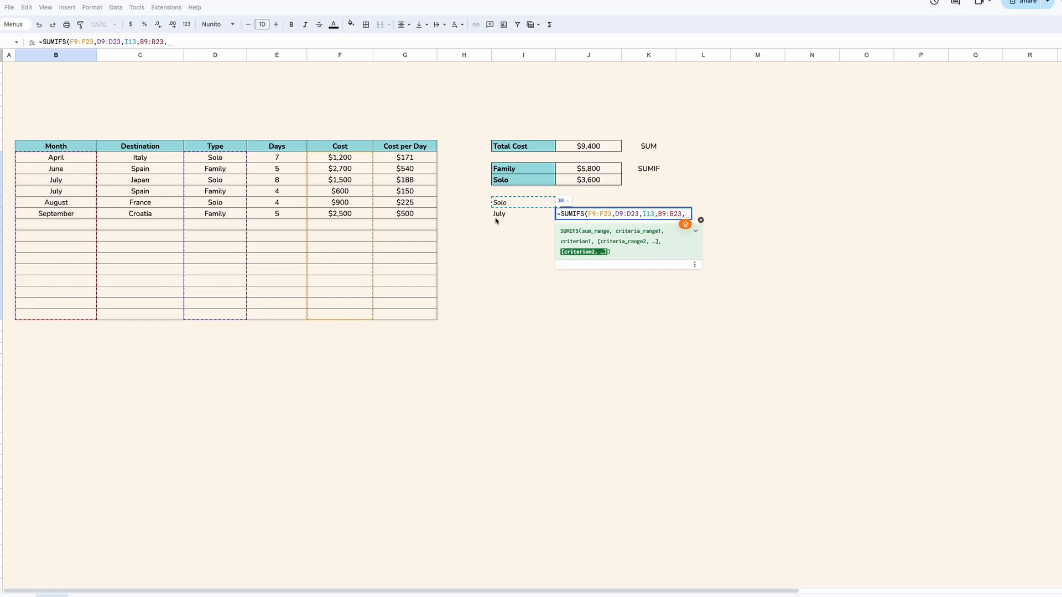
pyautogui.write('"July"')
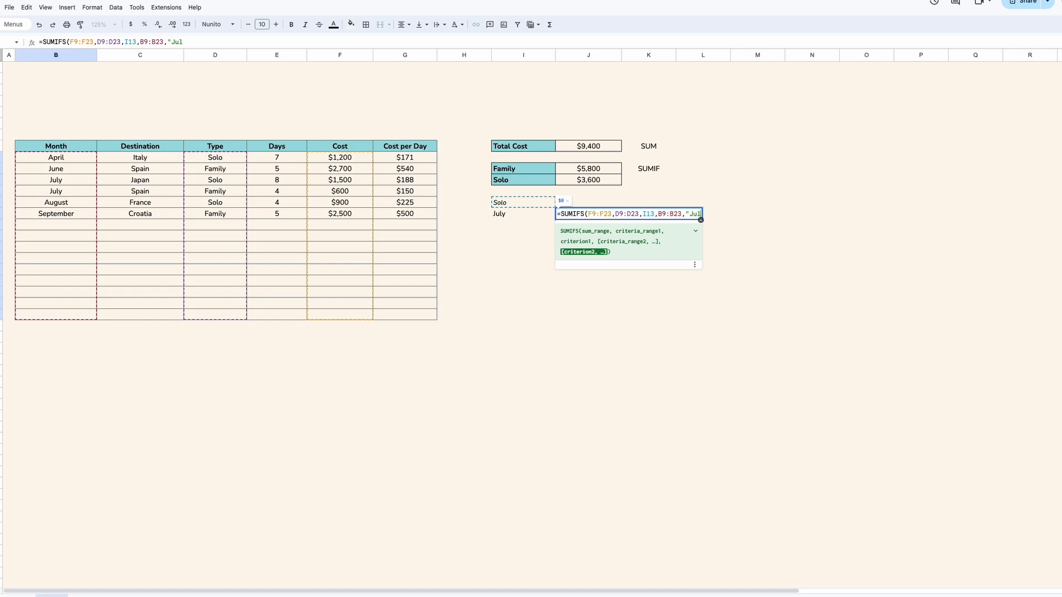
pyautogui.press('BackSpace')
pyautogui.press('BackSpace')
pyautogui.press('BackSpace')
pyautogui.press('BackSpace')
pyautogui.press('BackSpace')
pyautogui.press('BackSpace')
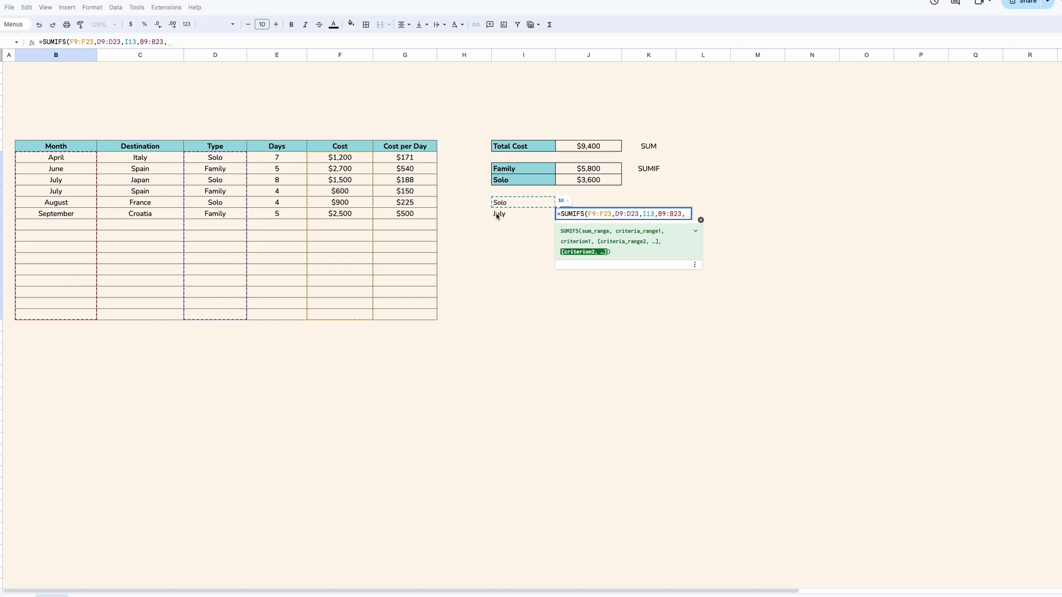
# Step: Complete the J14 SUMIFS formula with month criterion I14 and absolute ranges $F$9:$F$23, $D$9:$D$23 and $B$9:$B$23
pyautogui.click(497, 216)
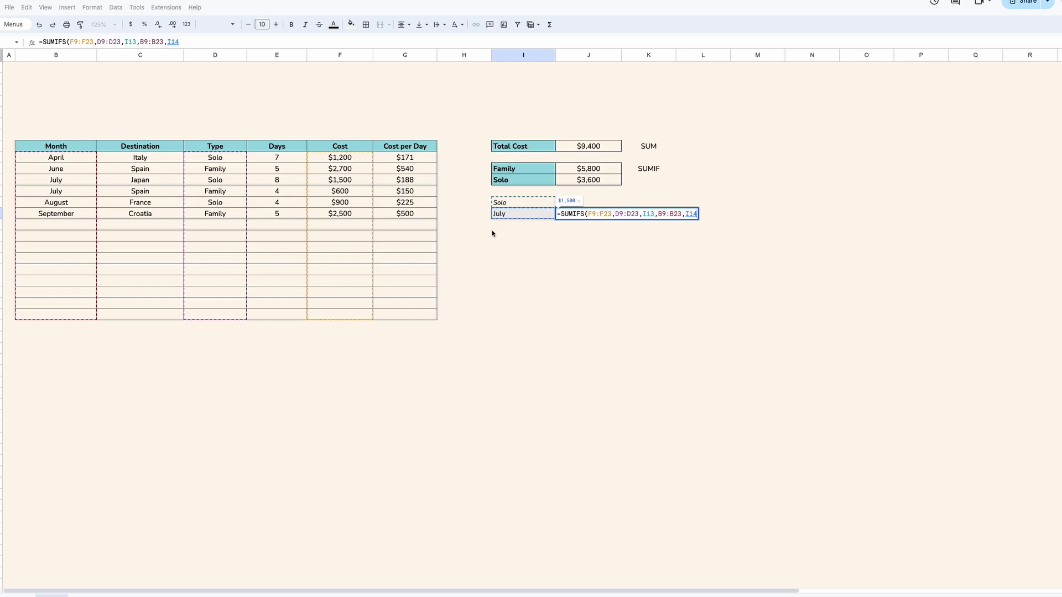
pyautogui.write(')')
pyautogui.click(589, 215)
pyautogui.write('$')
pyautogui.press('Right')
pyautogui.write('$')
pyautogui.press('Right')
pyautogui.press('Right')
pyautogui.write('$')
pyautogui.press('Right')
pyautogui.write('$')
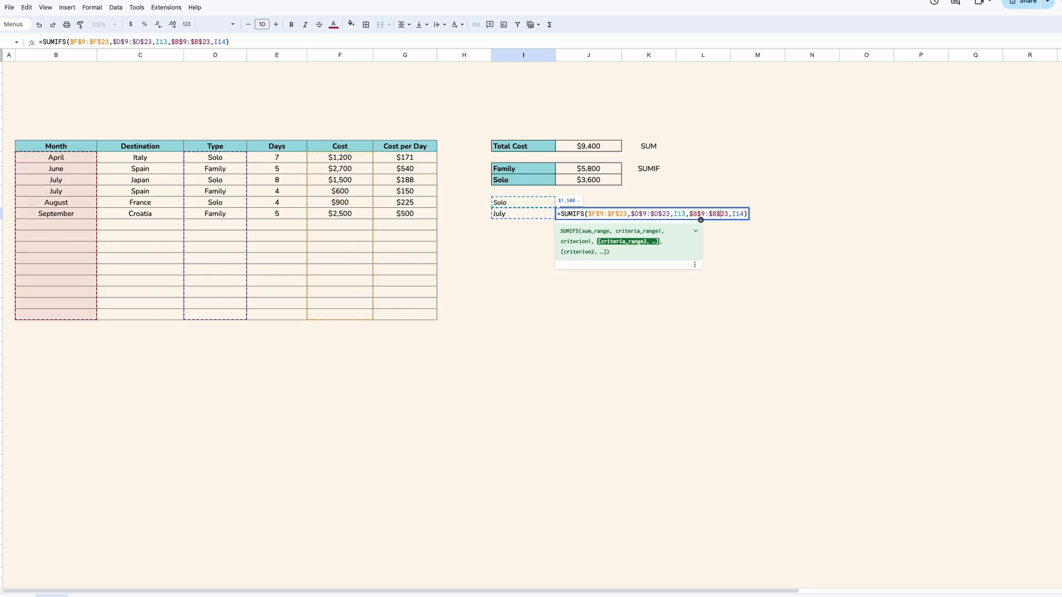
pyautogui.press('Return')
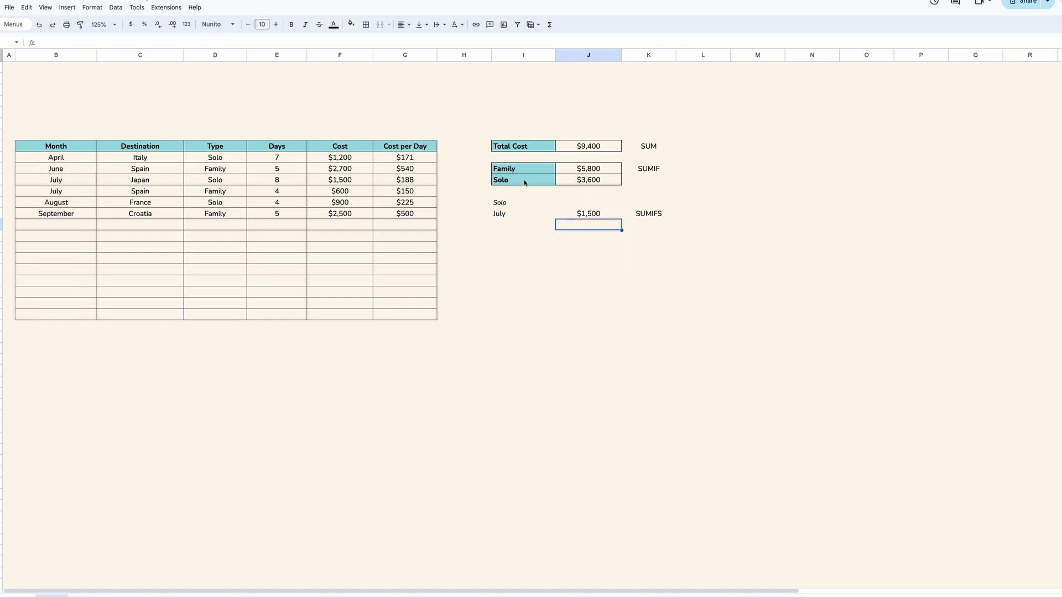
# Step: Copy the formatting of the Solo summary row I11:J11 onto the July row I14:J14
pyautogui.moveTo(525, 183); pyautogui.dragTo(562, 184)
pyautogui.click(80, 24)
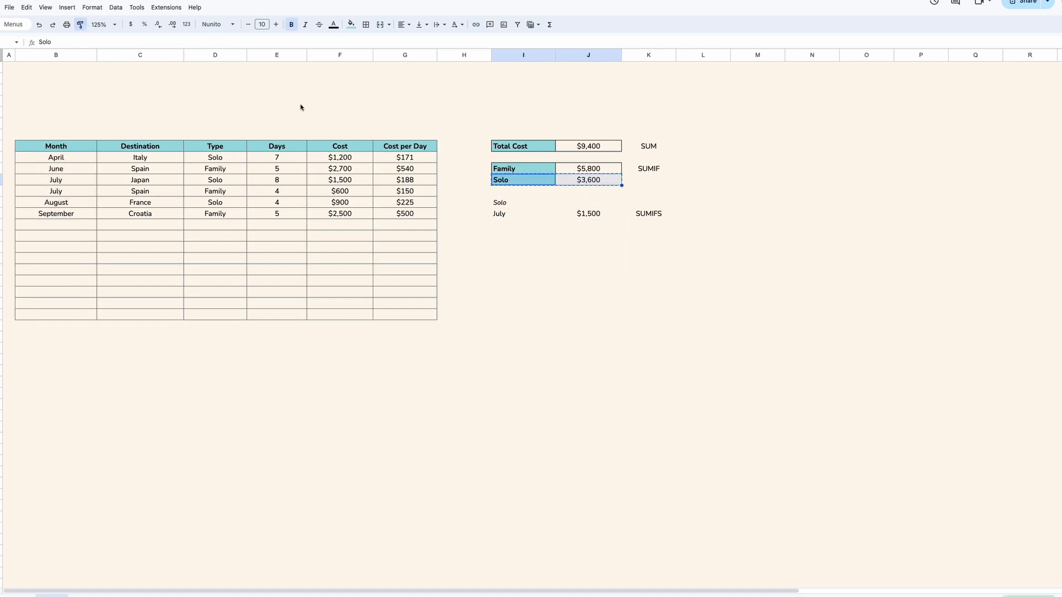
pyautogui.moveTo(500, 215); pyautogui.dragTo(602, 215)
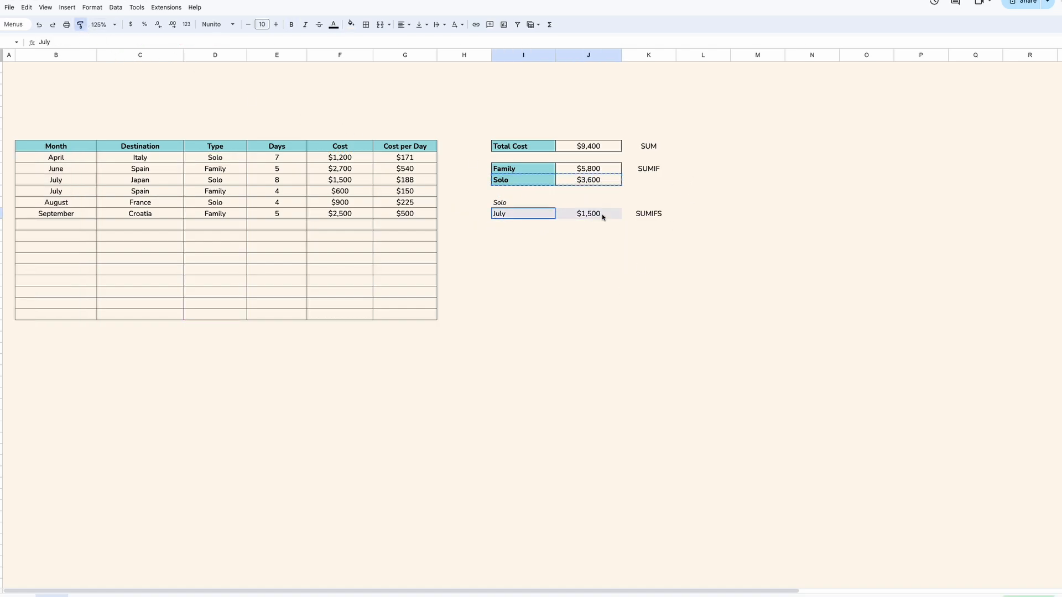
pyautogui.click(572, 261)
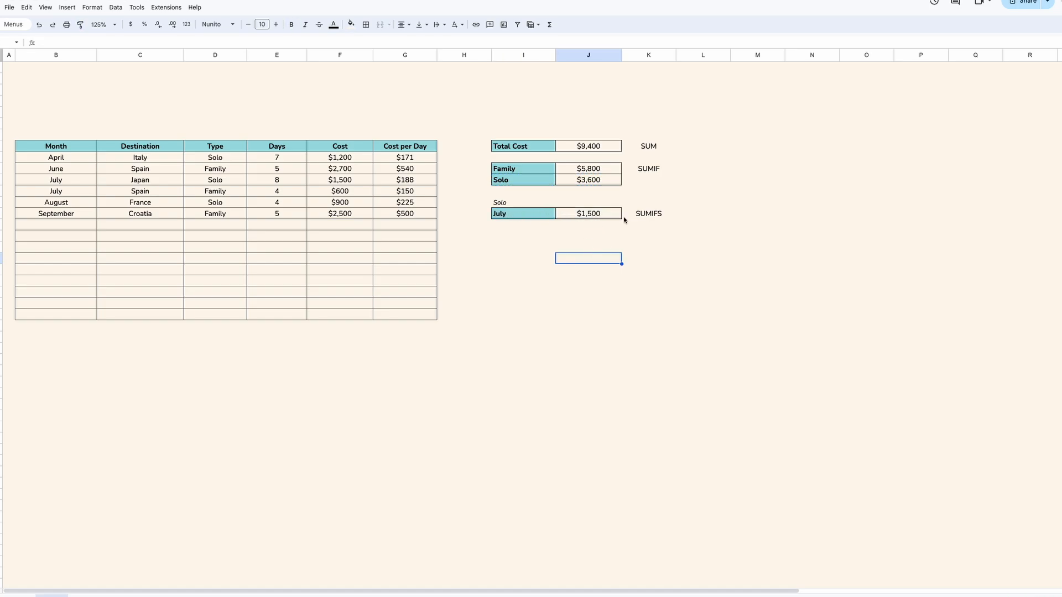
pyautogui.click(569, 215)
pyautogui.click(540, 216)
pyautogui.click(578, 217)
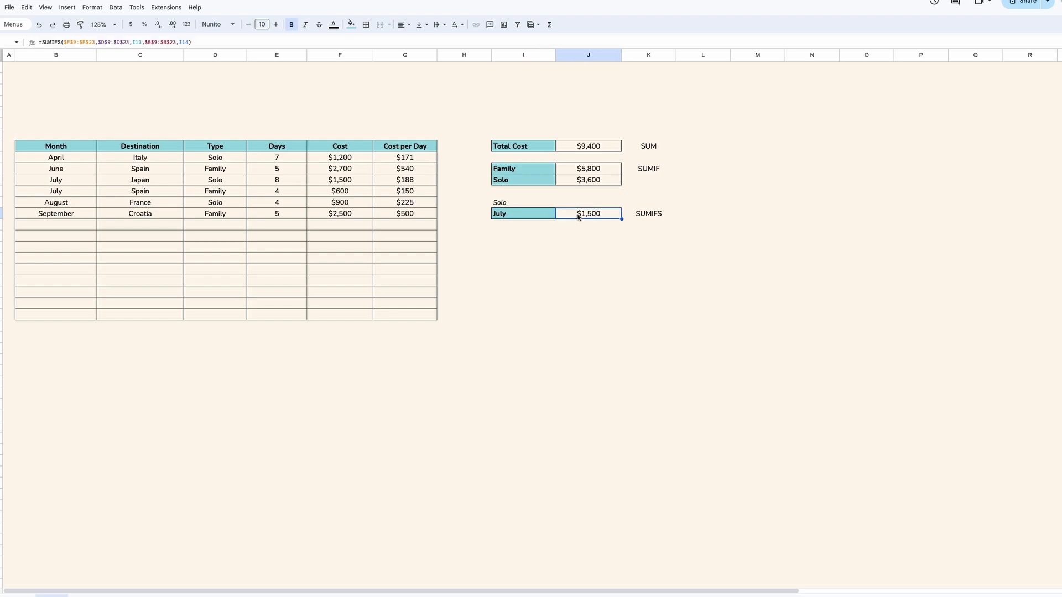
# Step: Enter the label July + August in I15 and copy the July row's formatting onto I15:J15
pyautogui.click(527, 225)
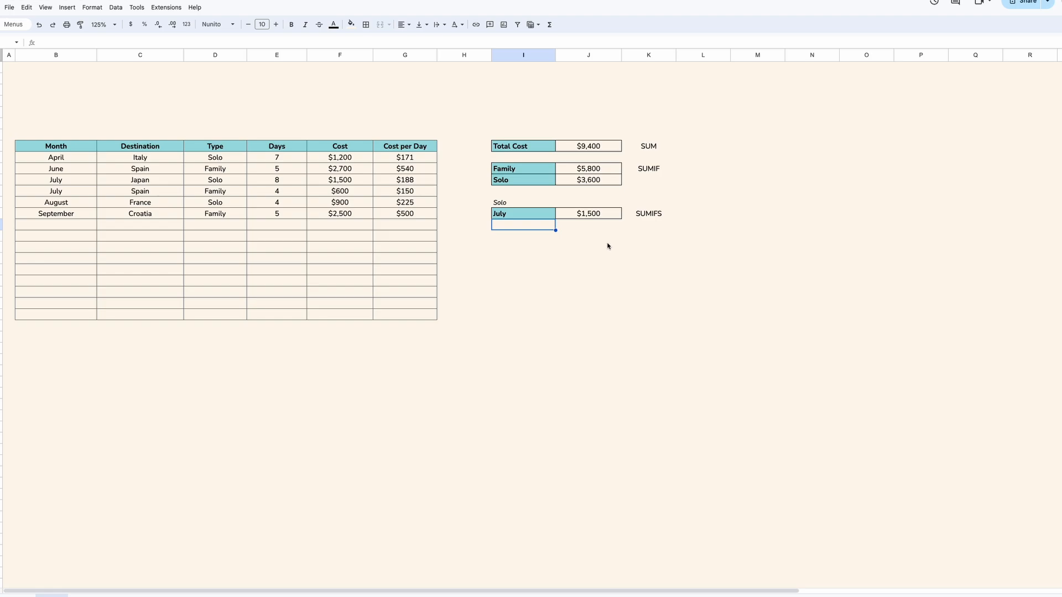
pyautogui.write('July + August')
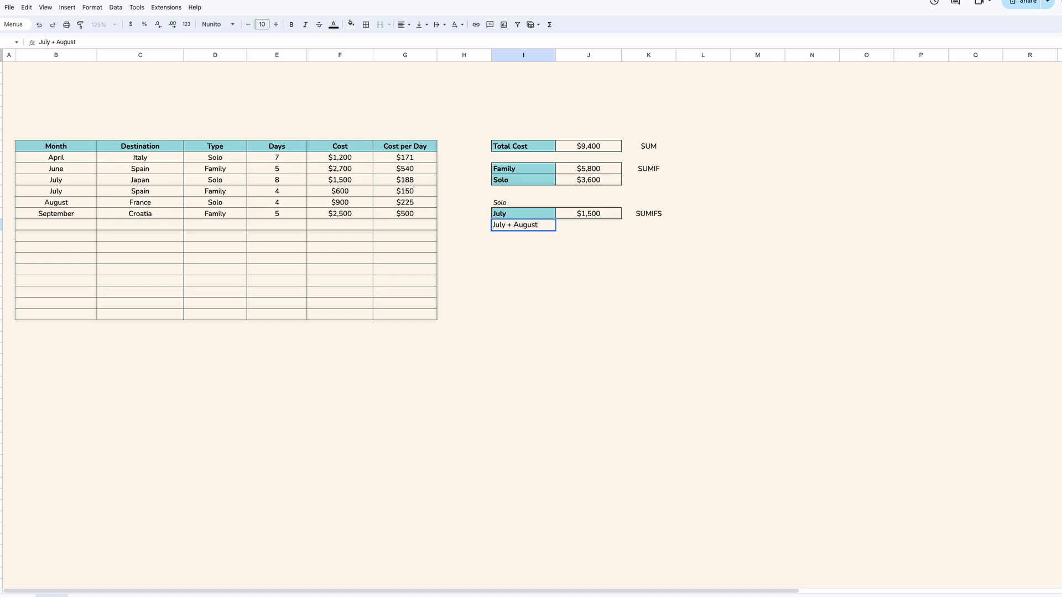
pyautogui.press('Return')
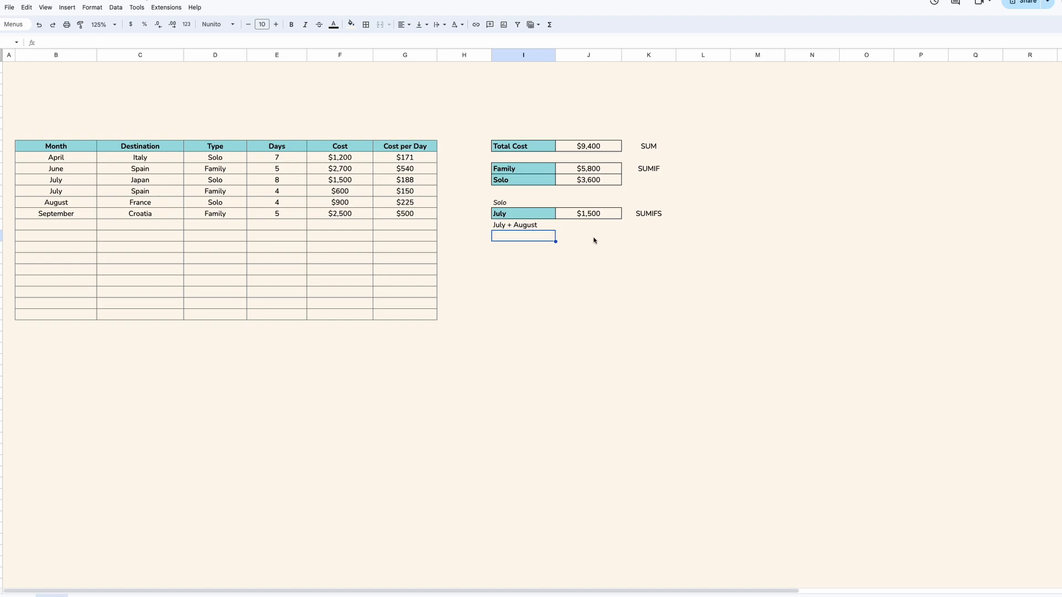
pyautogui.moveTo(552, 217); pyautogui.dragTo(564, 213)
pyautogui.click(81, 24)
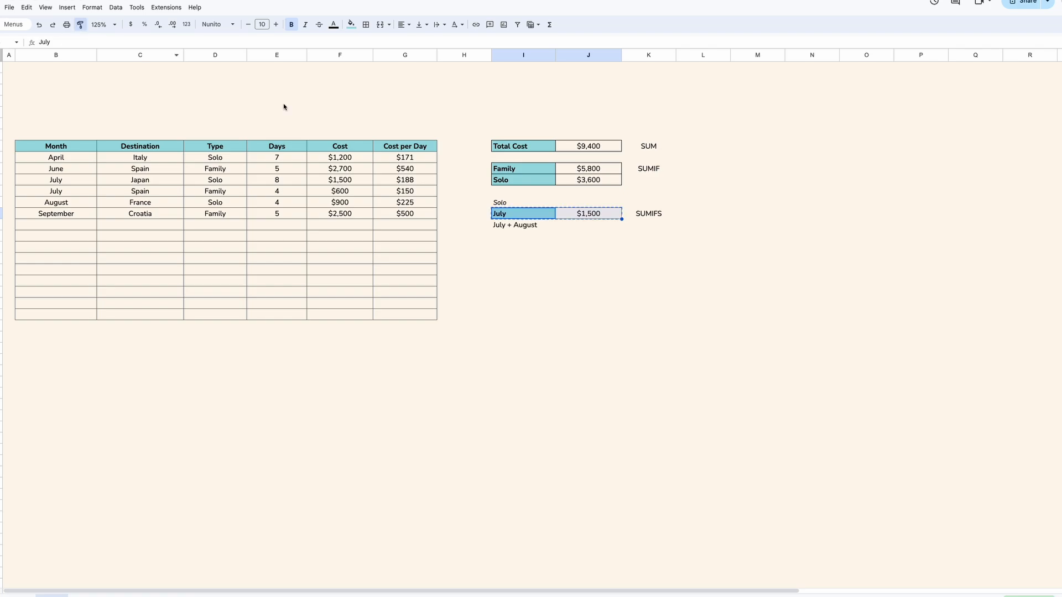
pyautogui.click(501, 224)
pyautogui.click(571, 237)
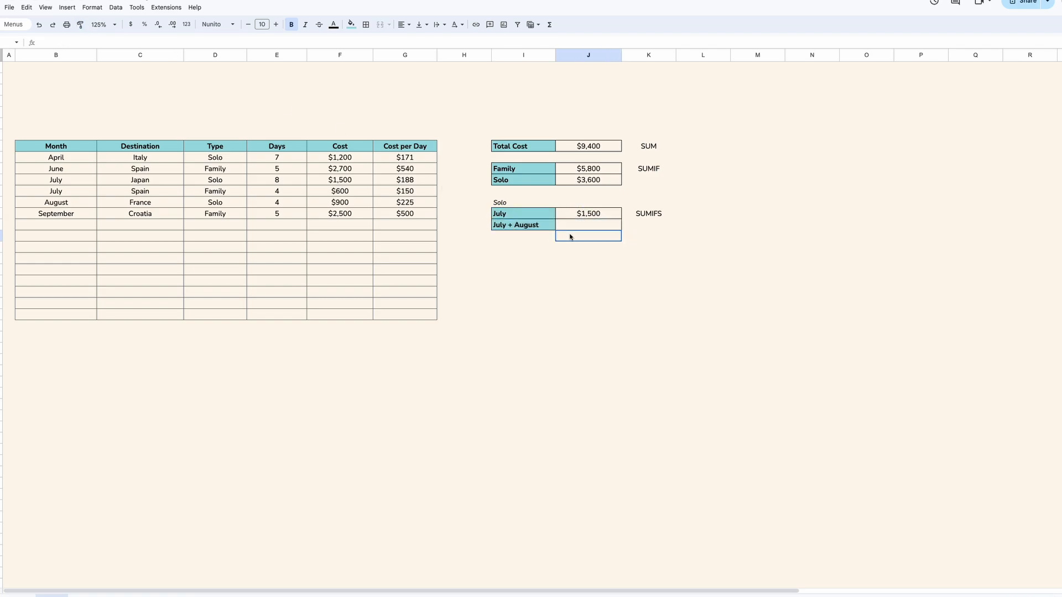
# Step: Start a SUMIFS formula in J15 with sum range F9:F23 and type range D9:D23 matched to I13
pyautogui.press('Up')
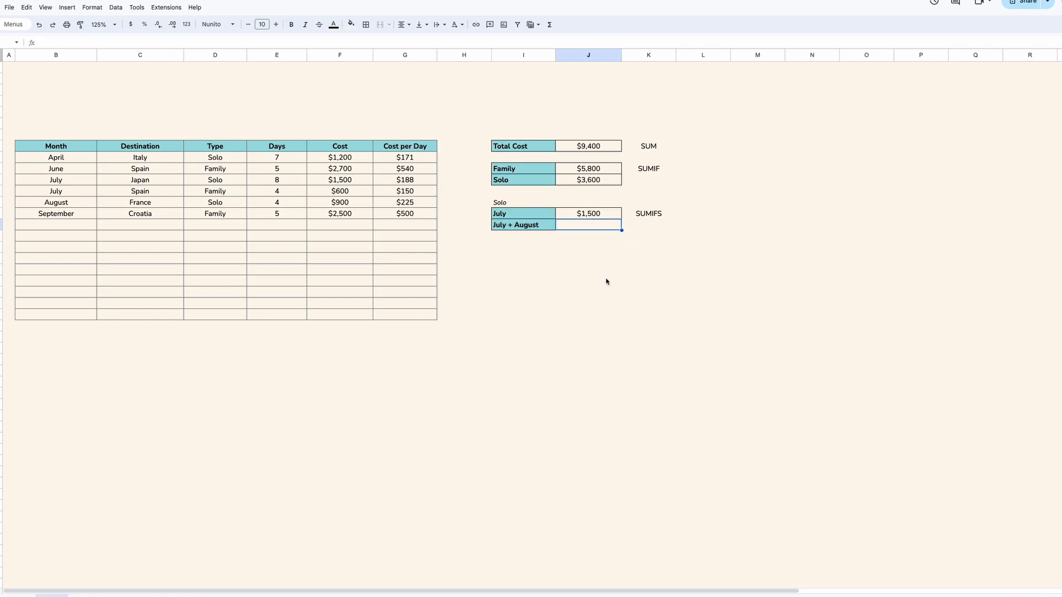
pyautogui.write('=SUMIFS(')
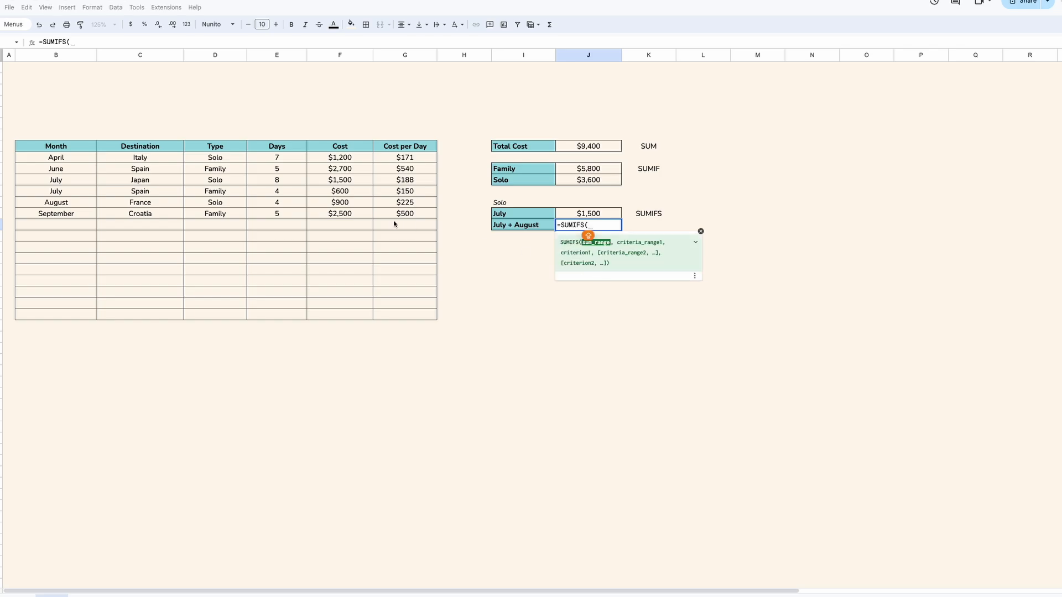
pyautogui.moveTo(329, 157); pyautogui.dragTo(352, 319)
pyautogui.write(',')
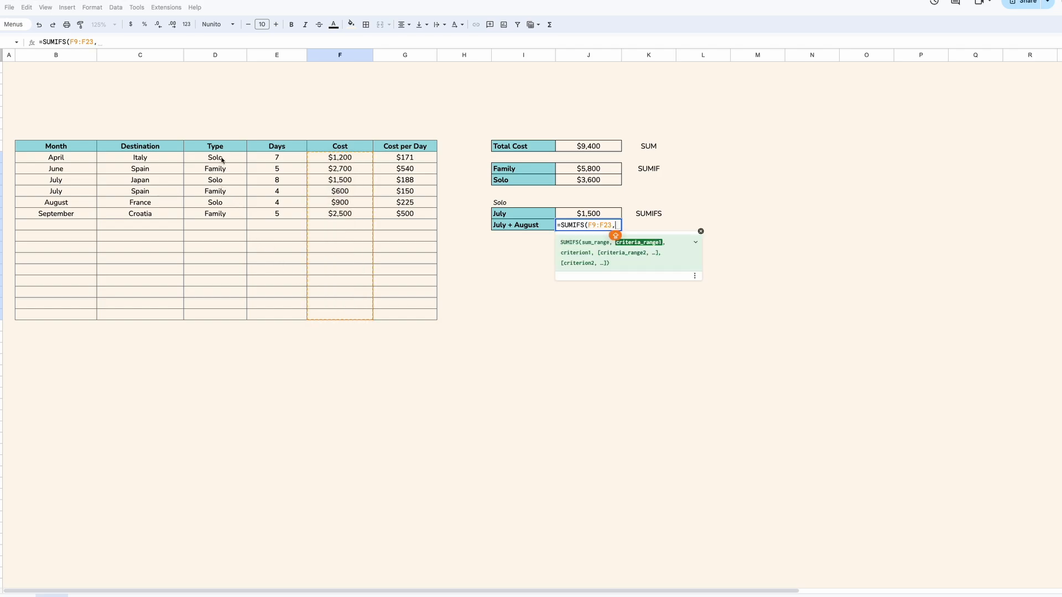
pyautogui.moveTo(222, 160); pyautogui.dragTo(226, 309)
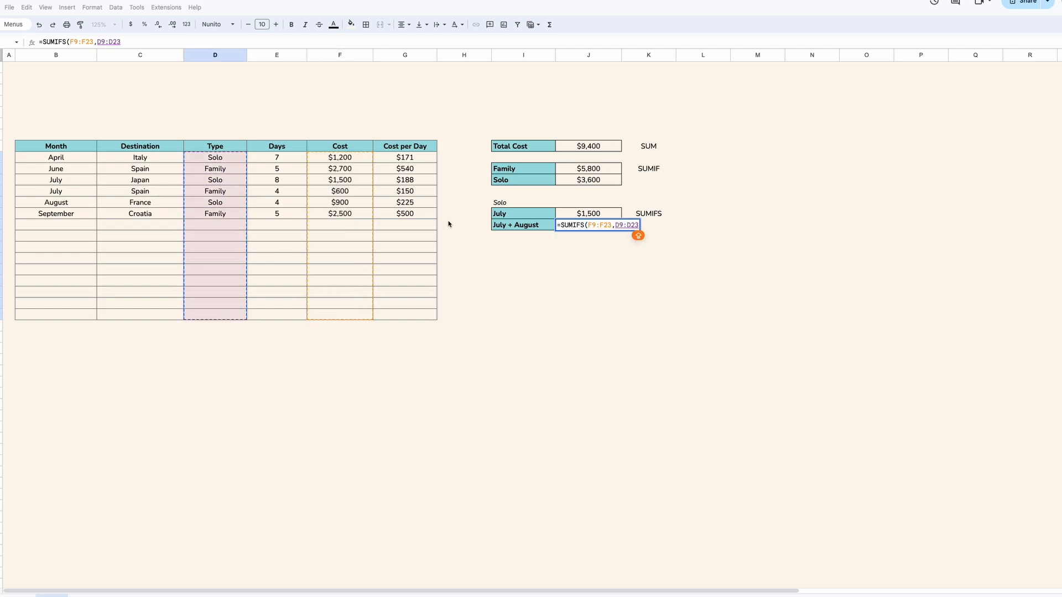
pyautogui.write(',')
pyautogui.click(499, 202)
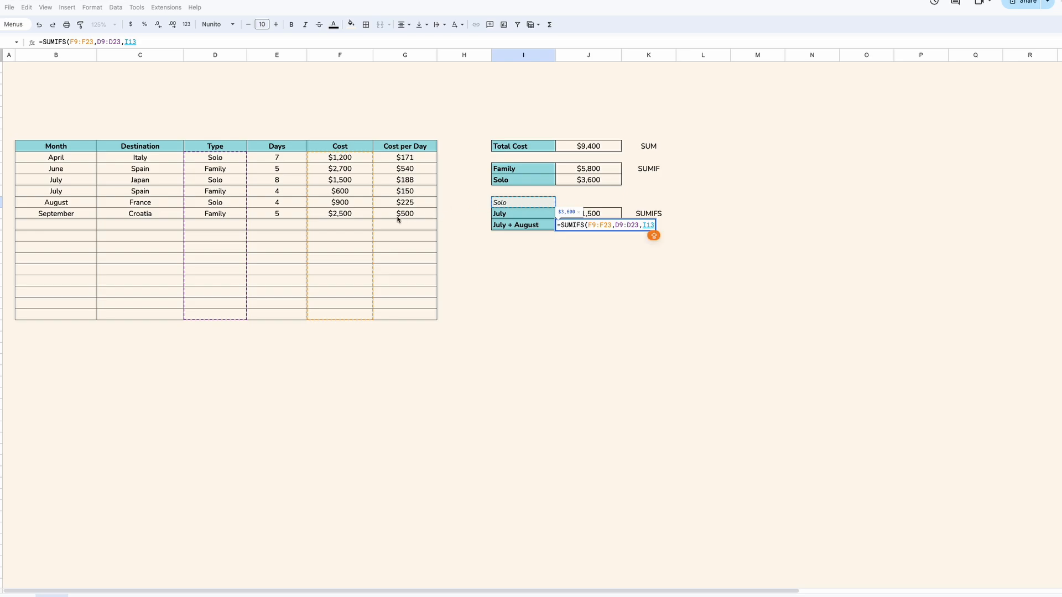
pyautogui.write(',')
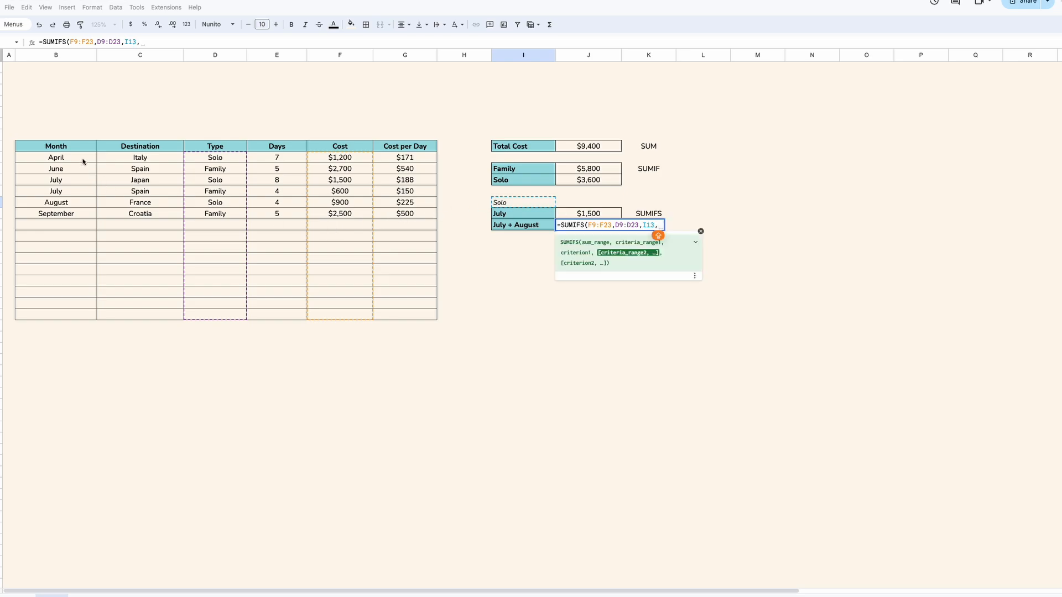
# Step: Add month range B9:B23 with the criterion "July" to the J15 formula and close the SUMIFS function
pyautogui.moveTo(83, 161); pyautogui.dragTo(77, 317)
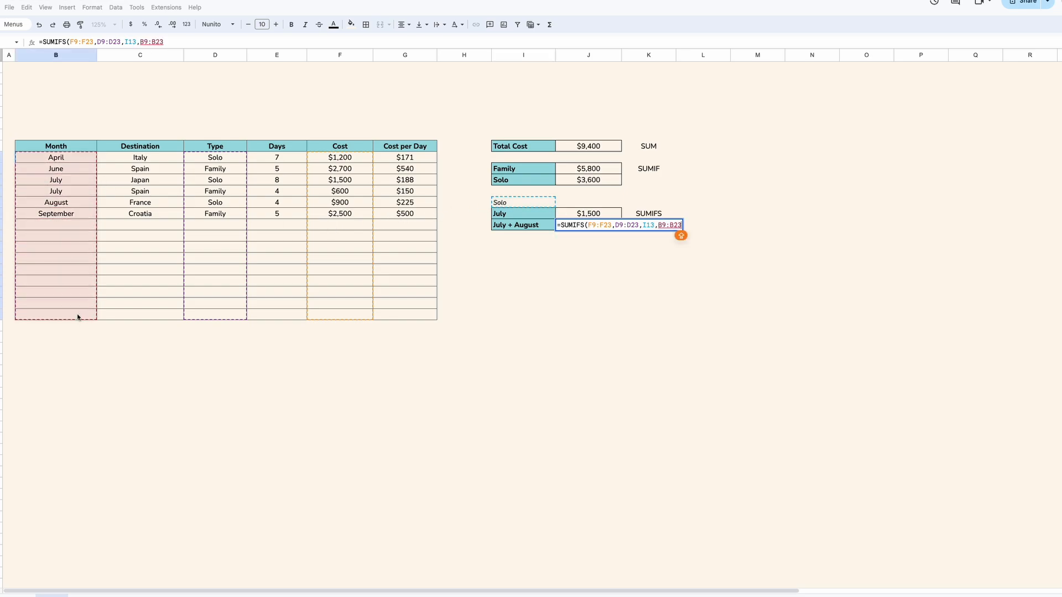
pyautogui.write(',')
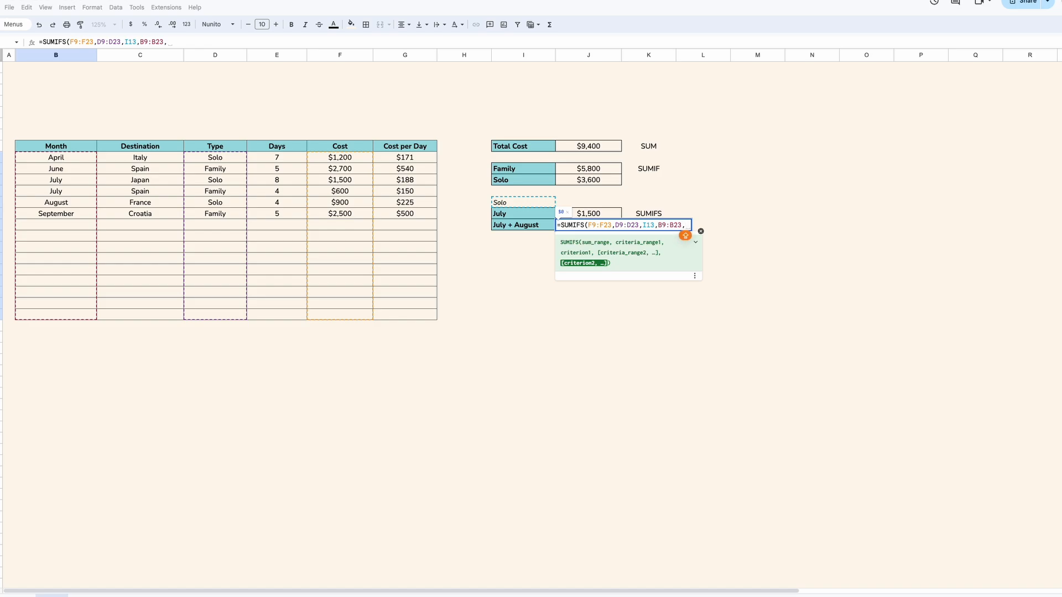
pyautogui.write('"July"')
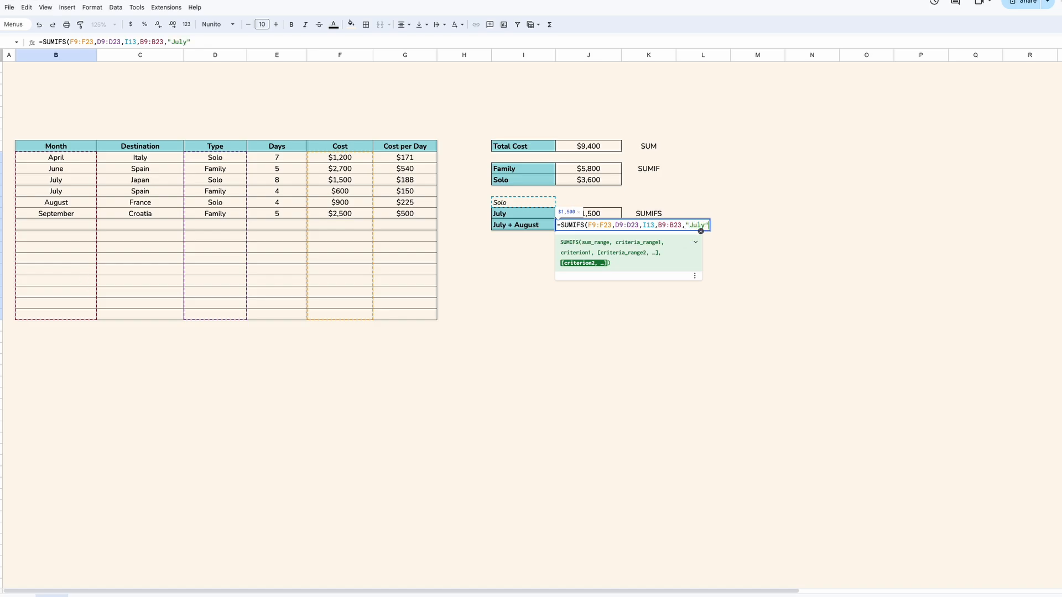
pyautogui.write(')')
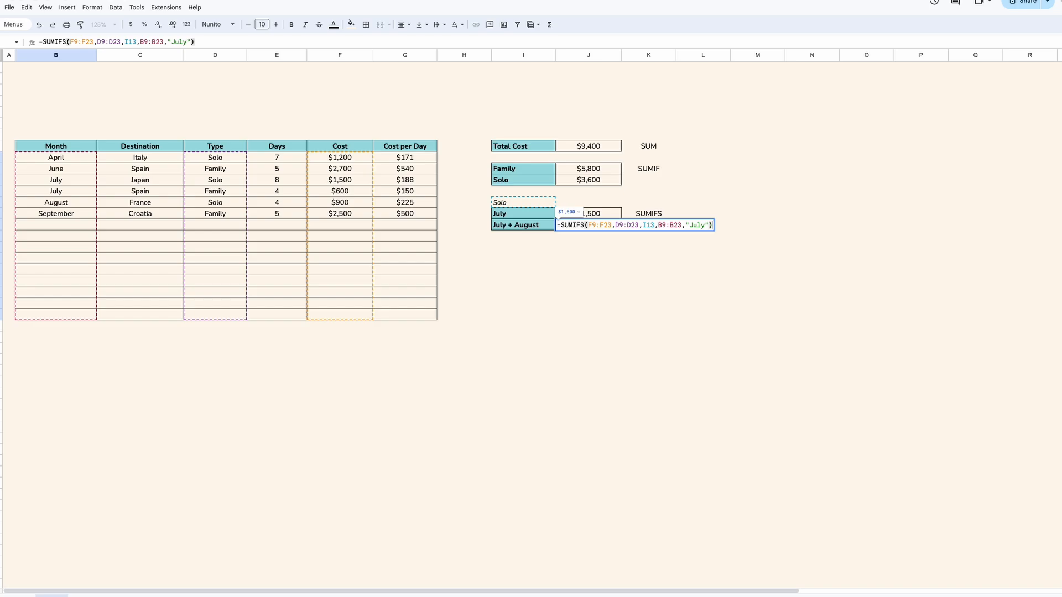
# Step: Add a second SUMIFS function to the J15 formula with sum range F9:F23 and type range D9:D23 matched to I13
pyautogui.write('+')
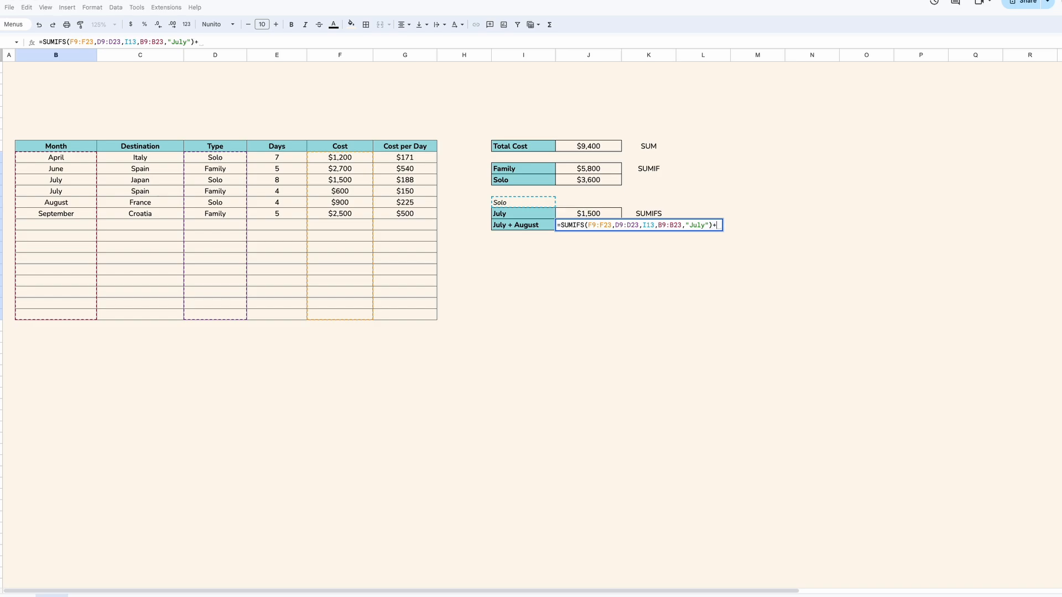
pyautogui.write('SUMI')
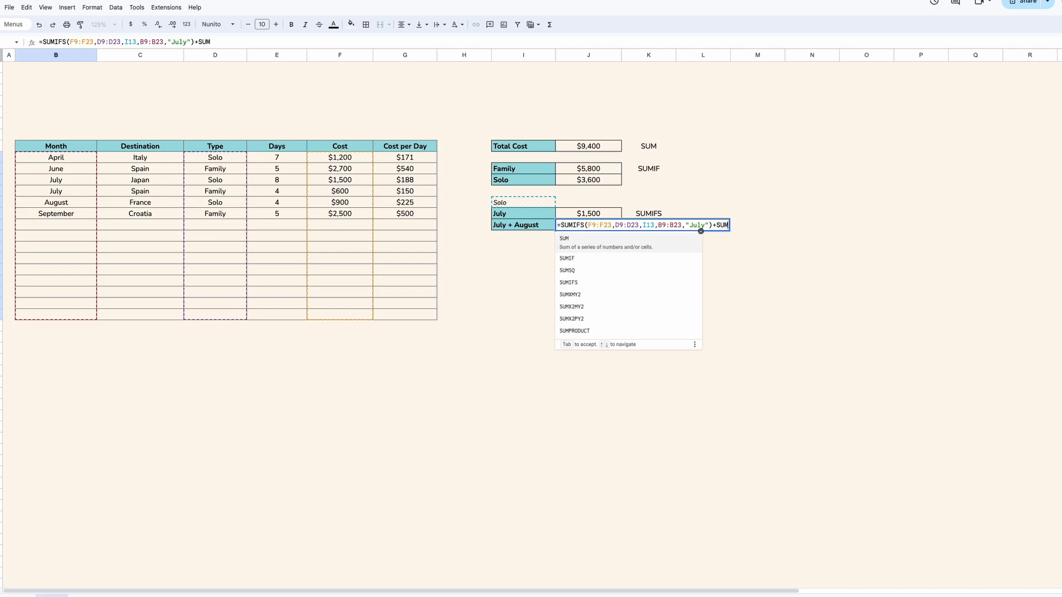
pyautogui.write('FS(')
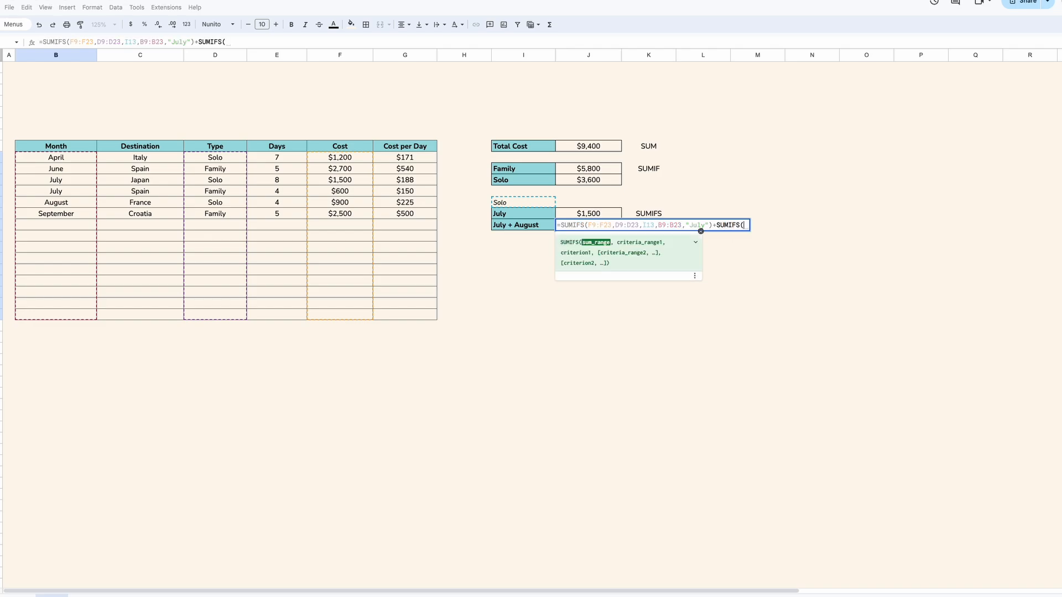
pyautogui.moveTo(365, 157); pyautogui.dragTo(362, 317)
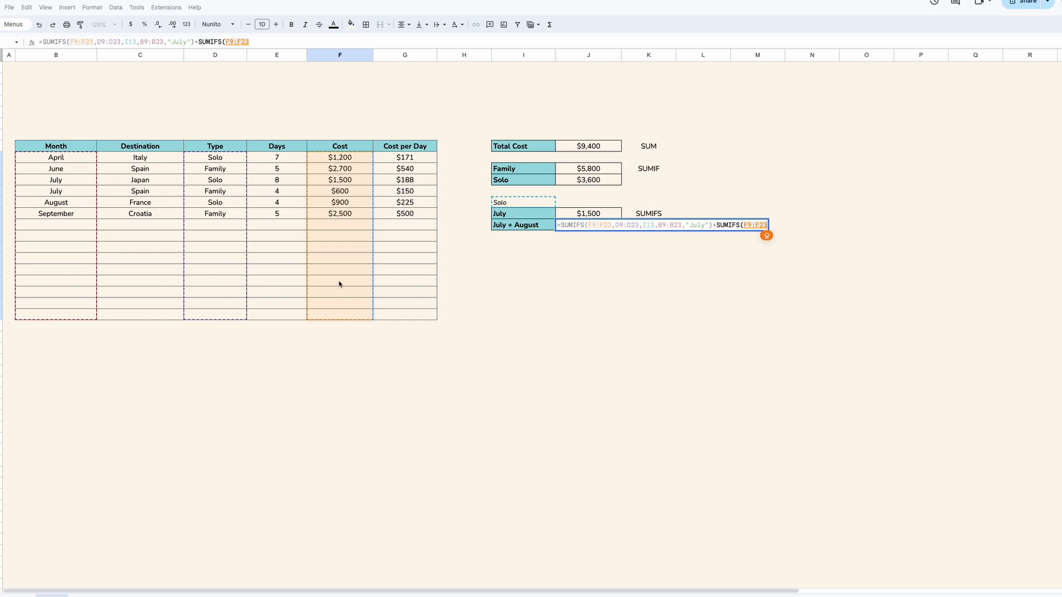
pyautogui.write(',')
pyautogui.click(215, 159)
pyautogui.moveTo(215, 171); pyautogui.dragTo(224, 313)
pyautogui.write(',')
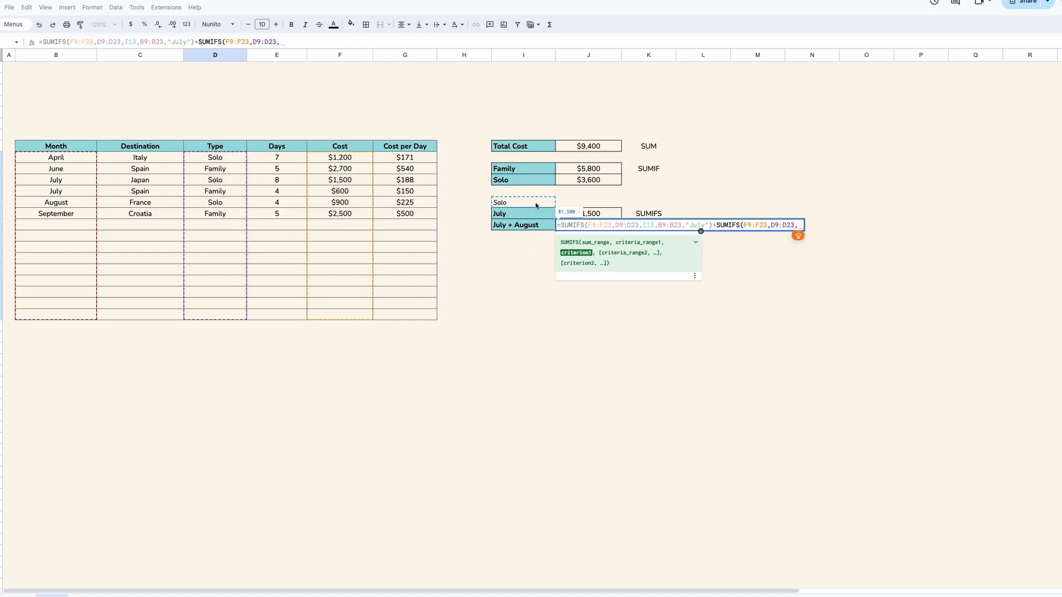
pyautogui.click(535, 206)
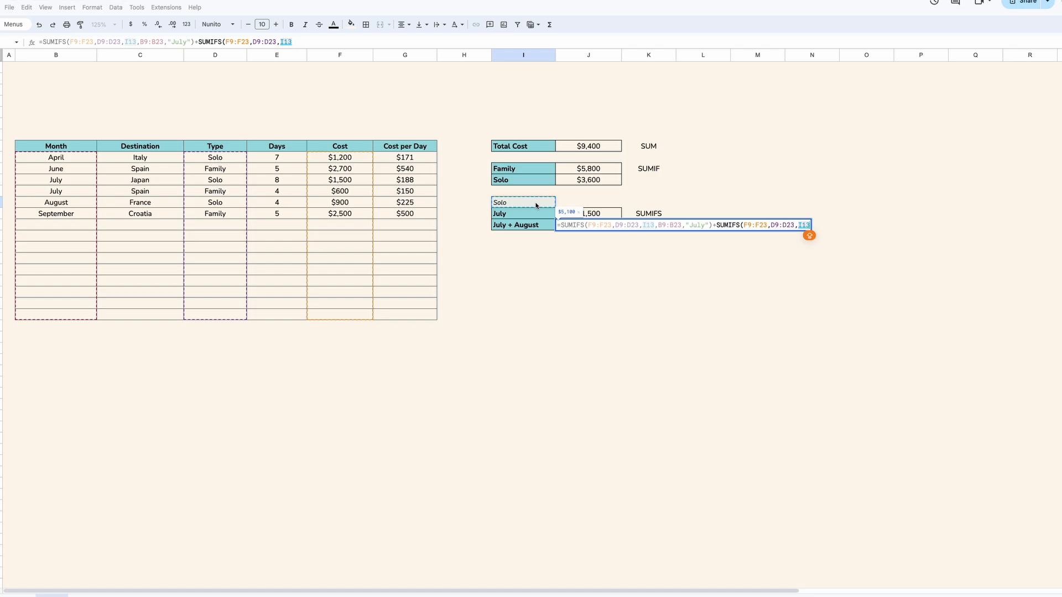
# Step: Add month range B9:B23 with the criterion "August" to the second SUMIFS function and close it
pyautogui.write(',')
pyautogui.moveTo(68, 161); pyautogui.dragTo(75, 313)
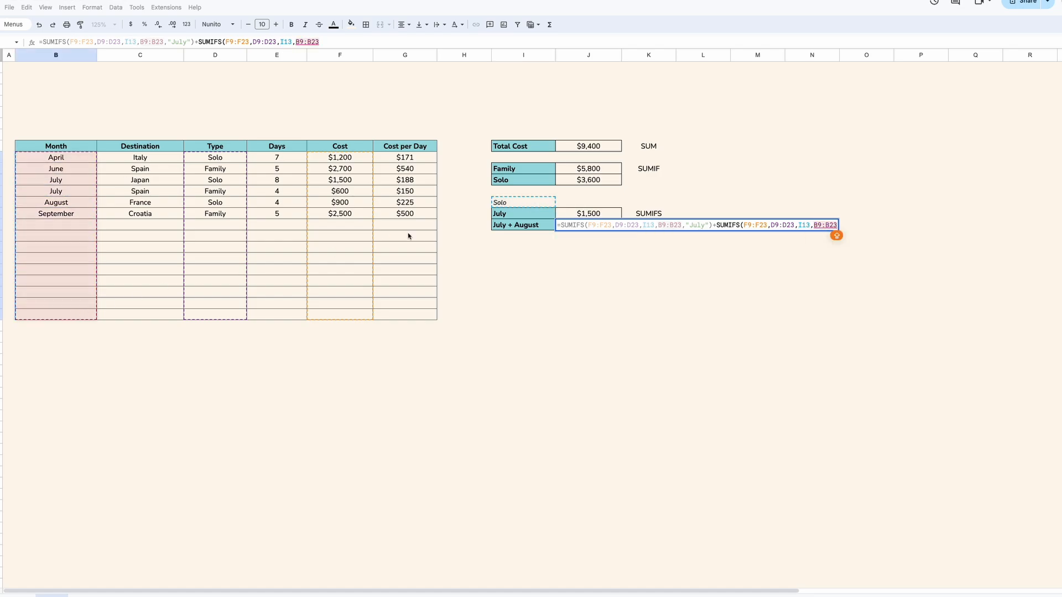
pyautogui.write(',"')
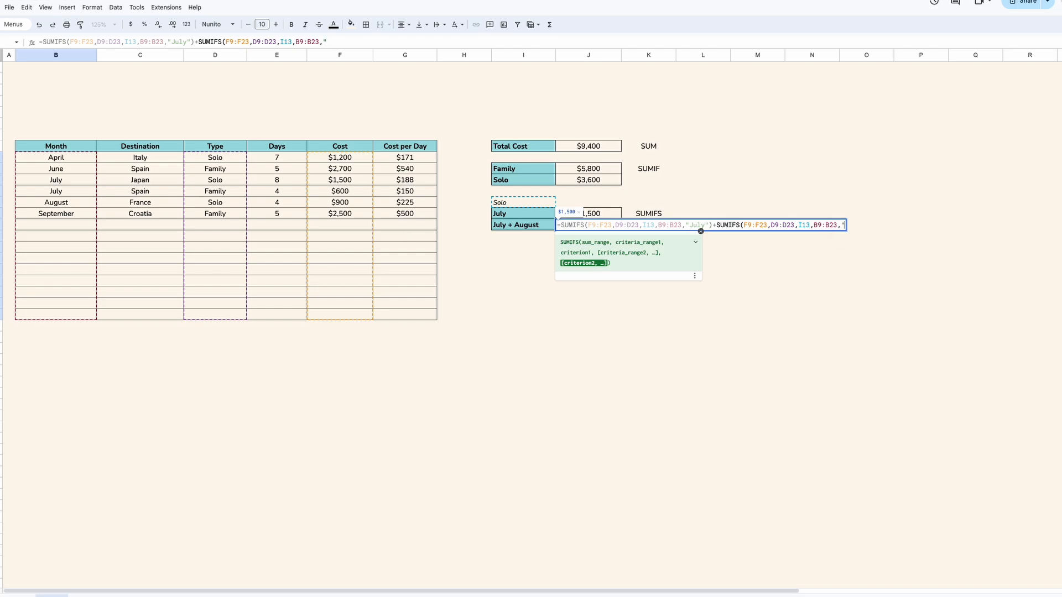
pyautogui.write('August")')
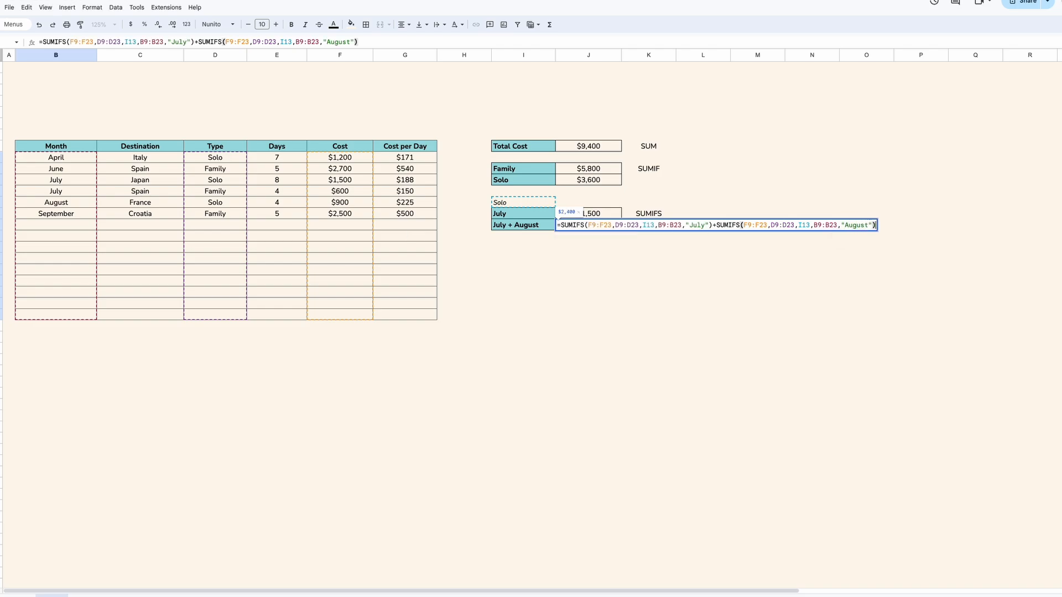
# Step: Make the F9:F23, D9:D23 and B9:B23 ranges absolute in both SUMIFS functions, keeping I13 relative, and enter the J15 formula
pyautogui.click(590, 226)
pyautogui.write('$')
pyautogui.press('Right')
pyautogui.write('$')
pyautogui.press('Right')
pyautogui.press('Right')
pyautogui.write('$')
pyautogui.press('Right')
pyautogui.write('$')
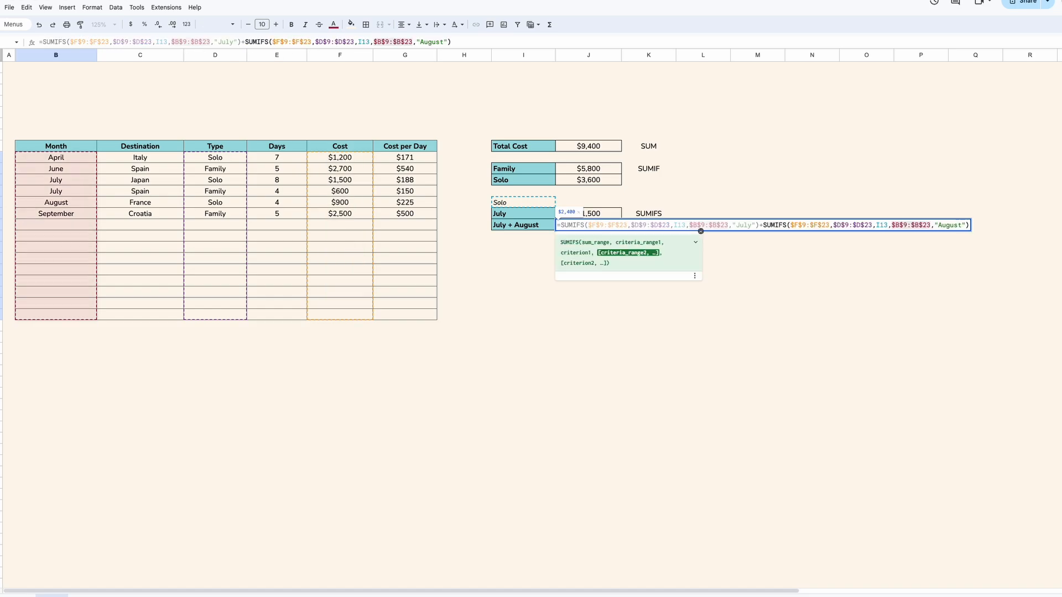
pyautogui.press('Right')
pyautogui.press('Right')
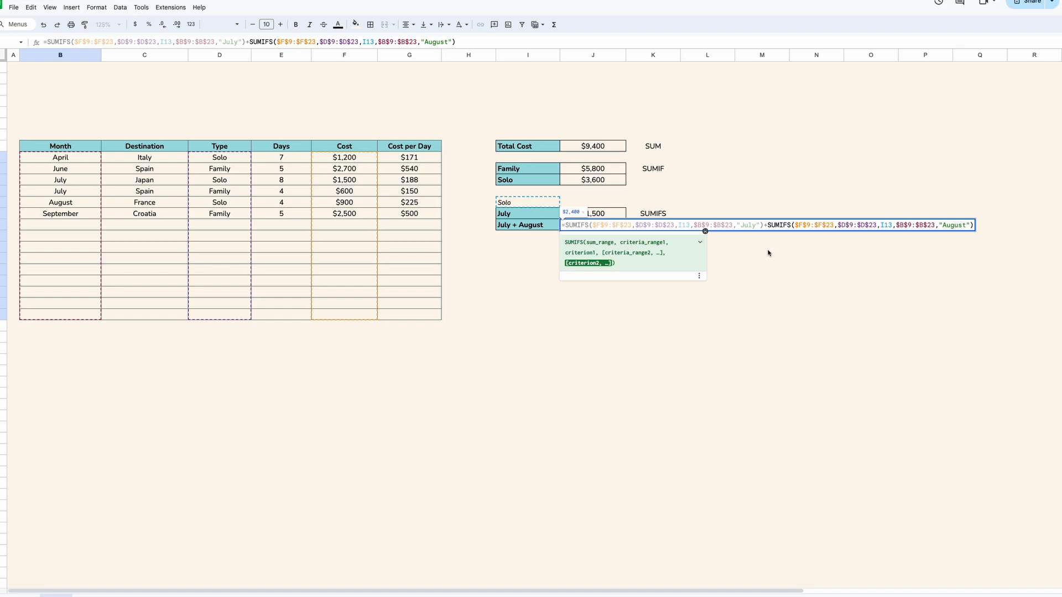
pyautogui.press('Return')
pyautogui.click(562, 267)
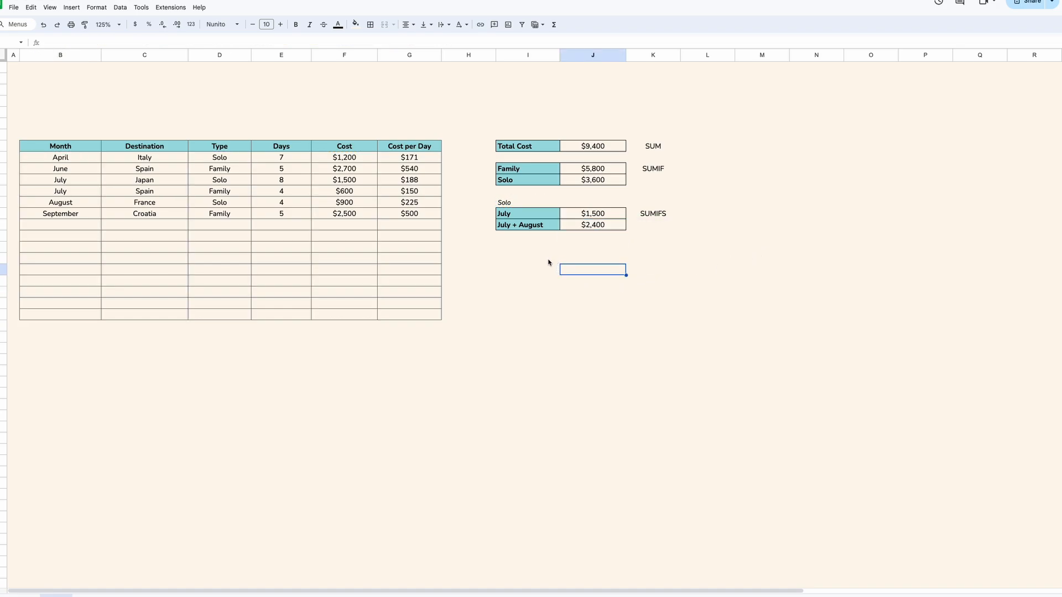
pyautogui.click(529, 261)
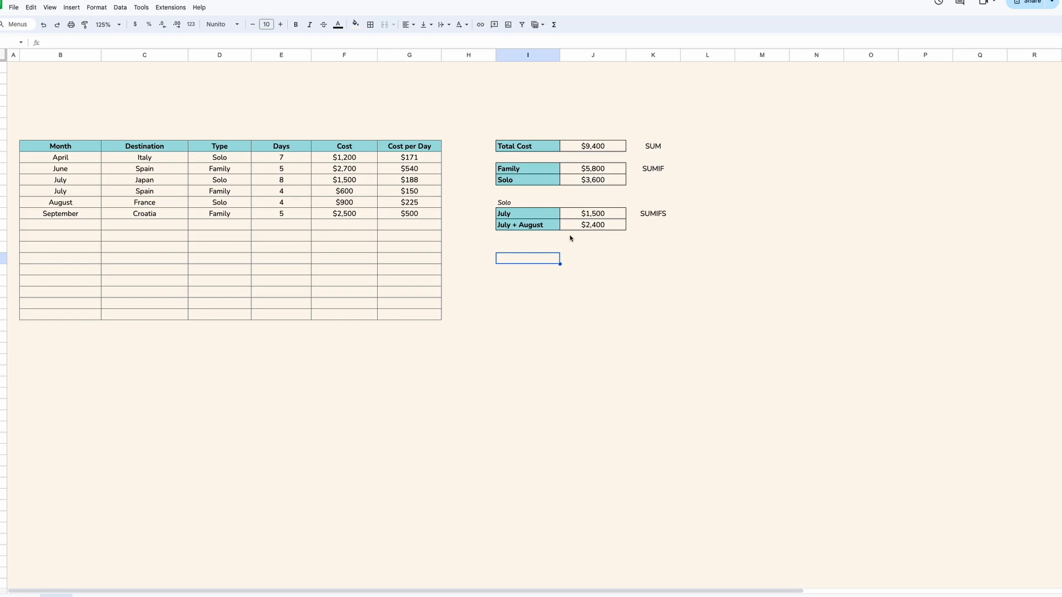